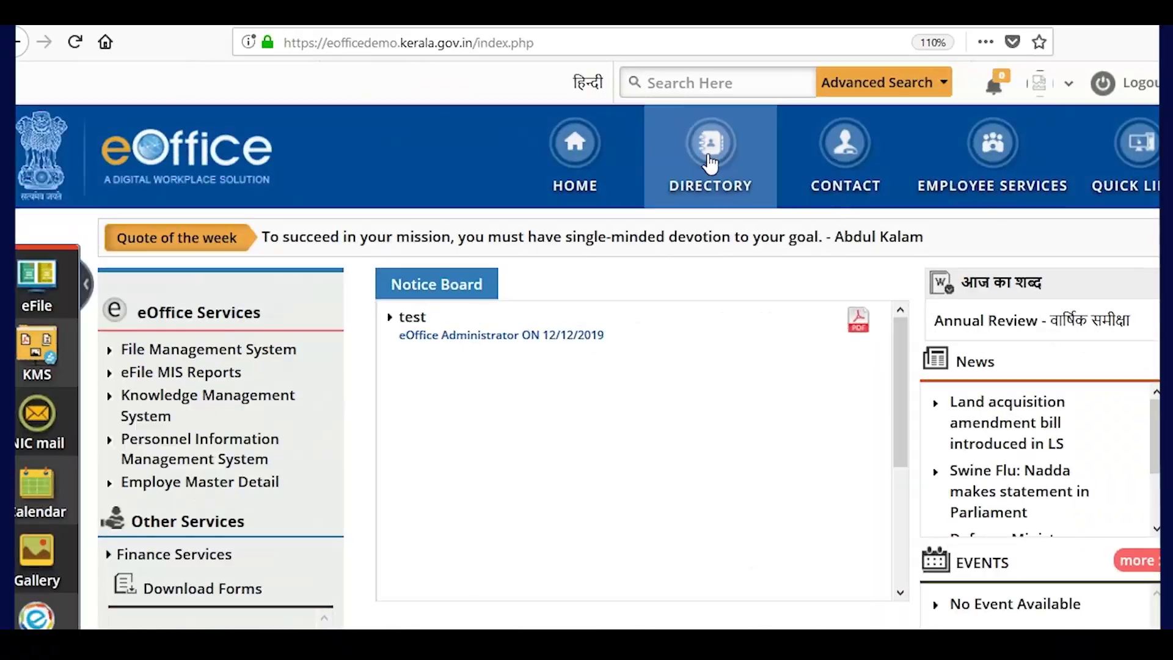
Browse the eOffice employee directory by index to the entries under letter B.
left_click(708, 164)
left_click(542, 328)
left_click(433, 388)
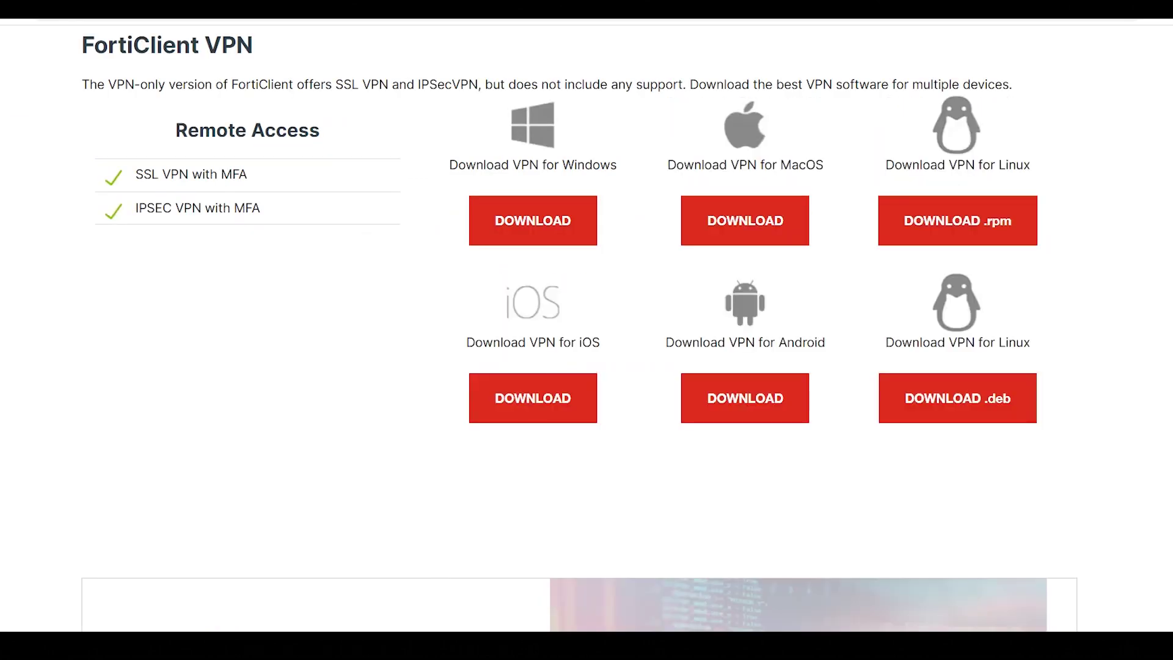
Download the Windows FortiClient VPN-only installer and open it from Chrome's download bar.
left_click(559, 445)
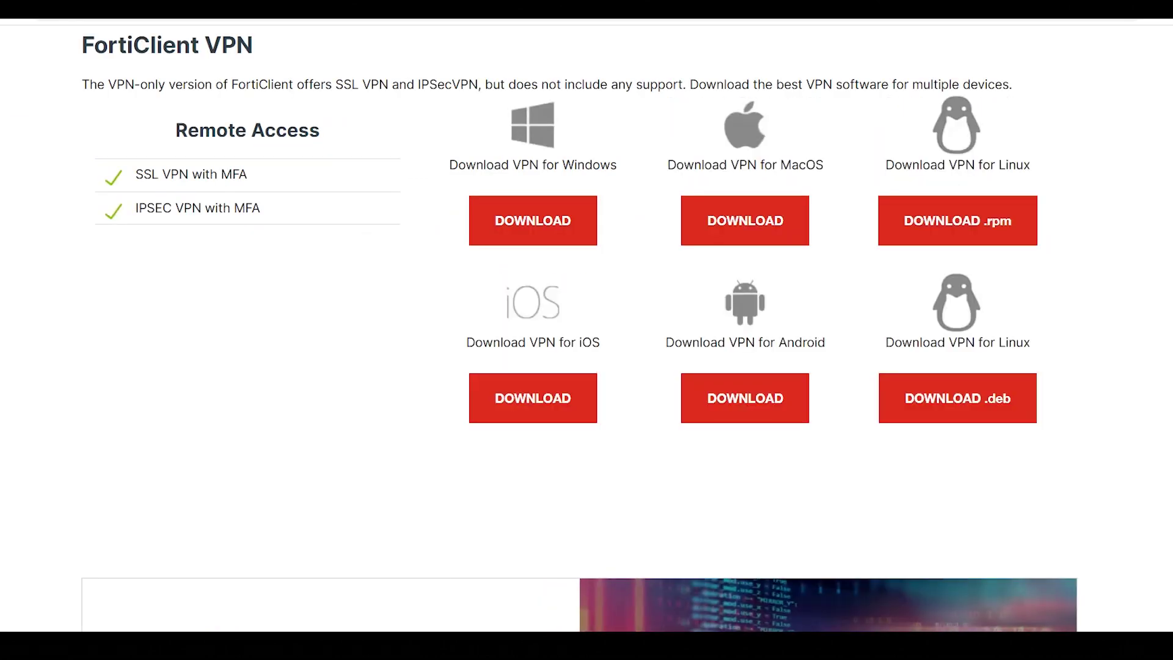
scroll(971, 421, "up", 1)
right_click(972, 422)
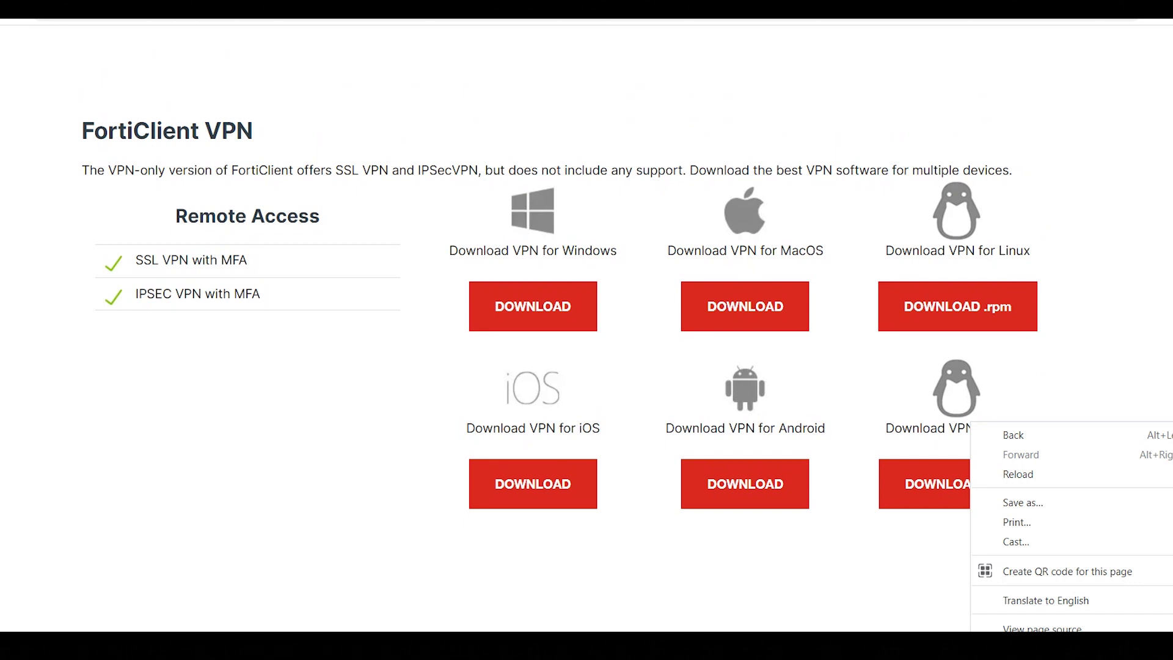
left_click(532, 306)
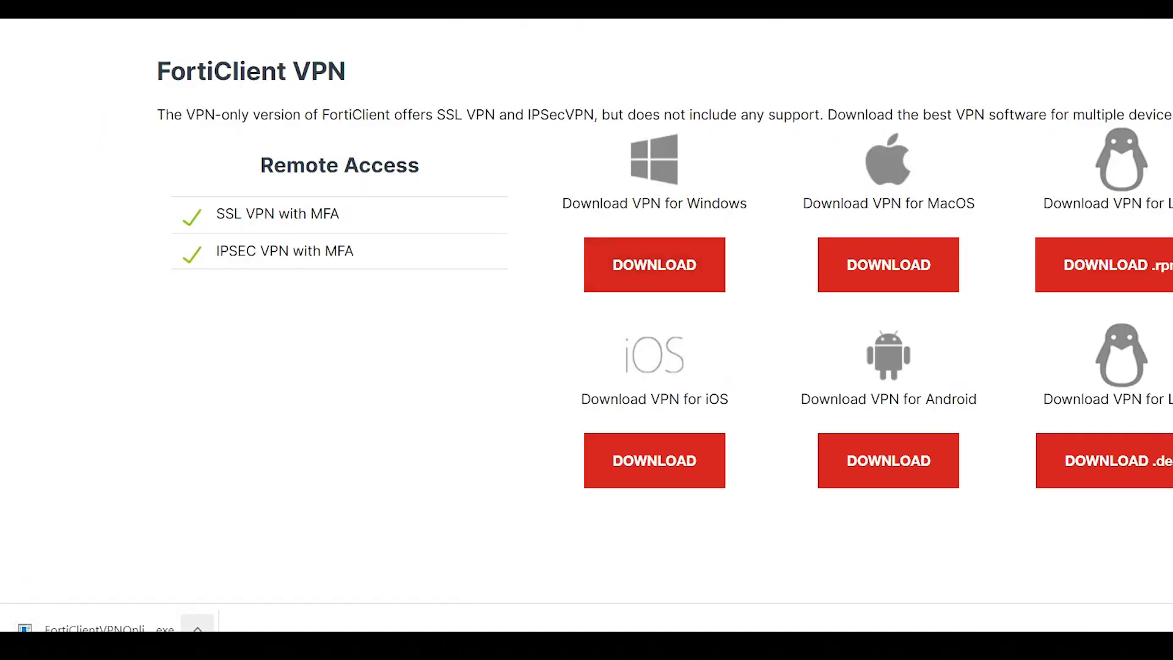
left_click(197, 627)
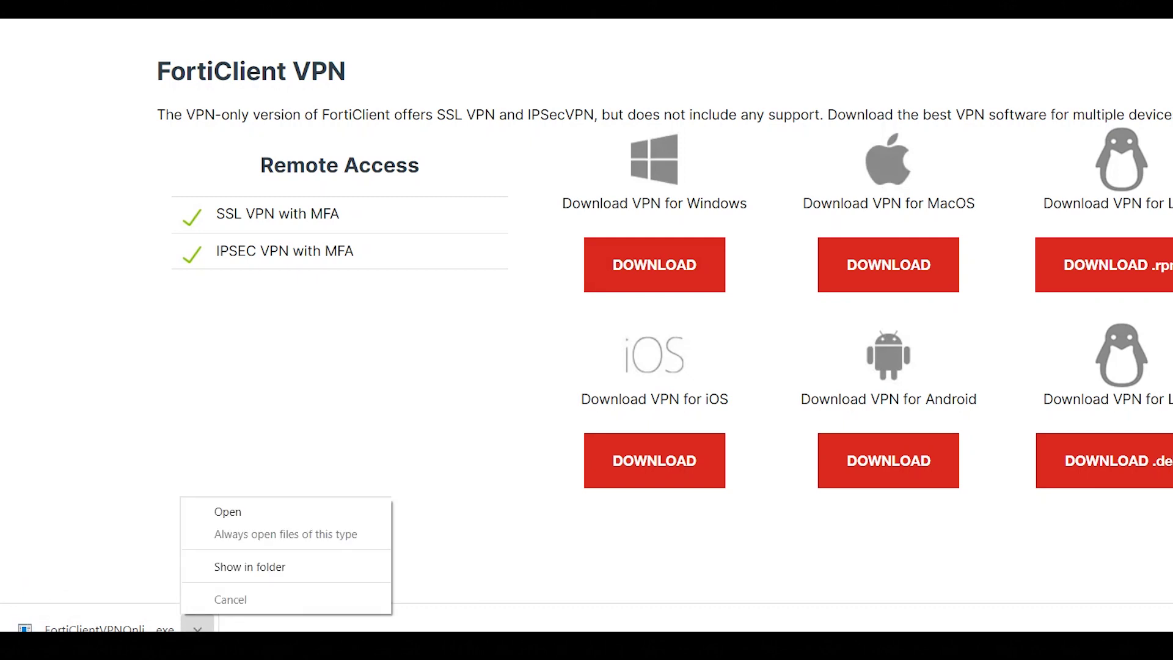
Accept the license, install FortiClient VPN into the default folder, and finish the wizard.
left_click(227, 511)
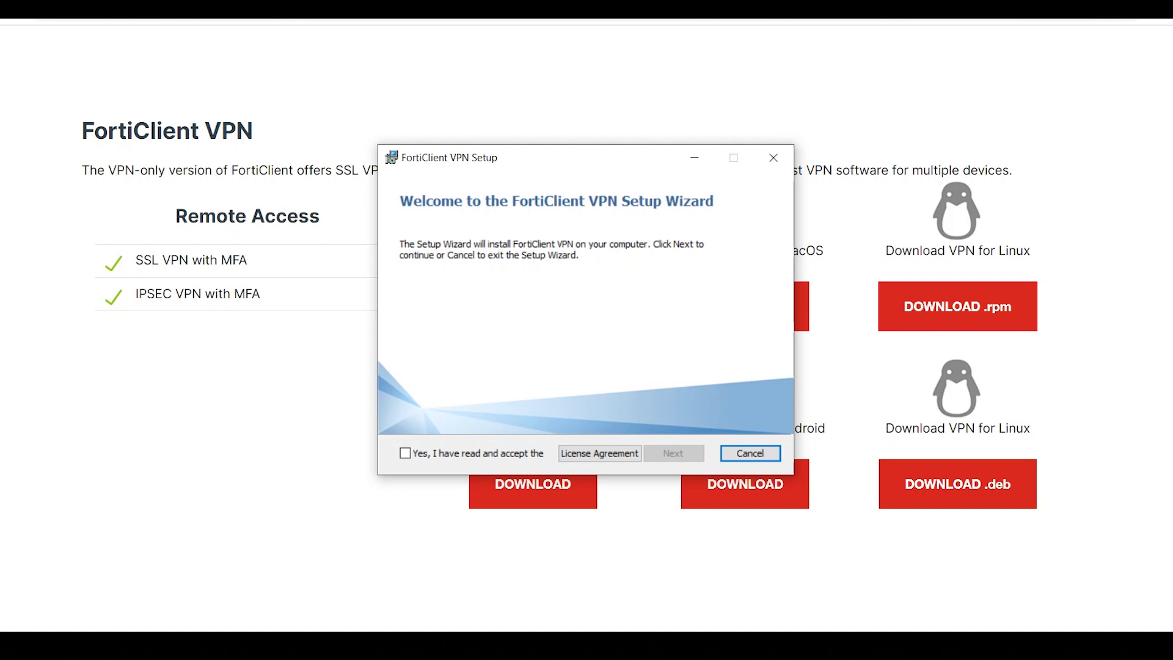
left_click(405, 453)
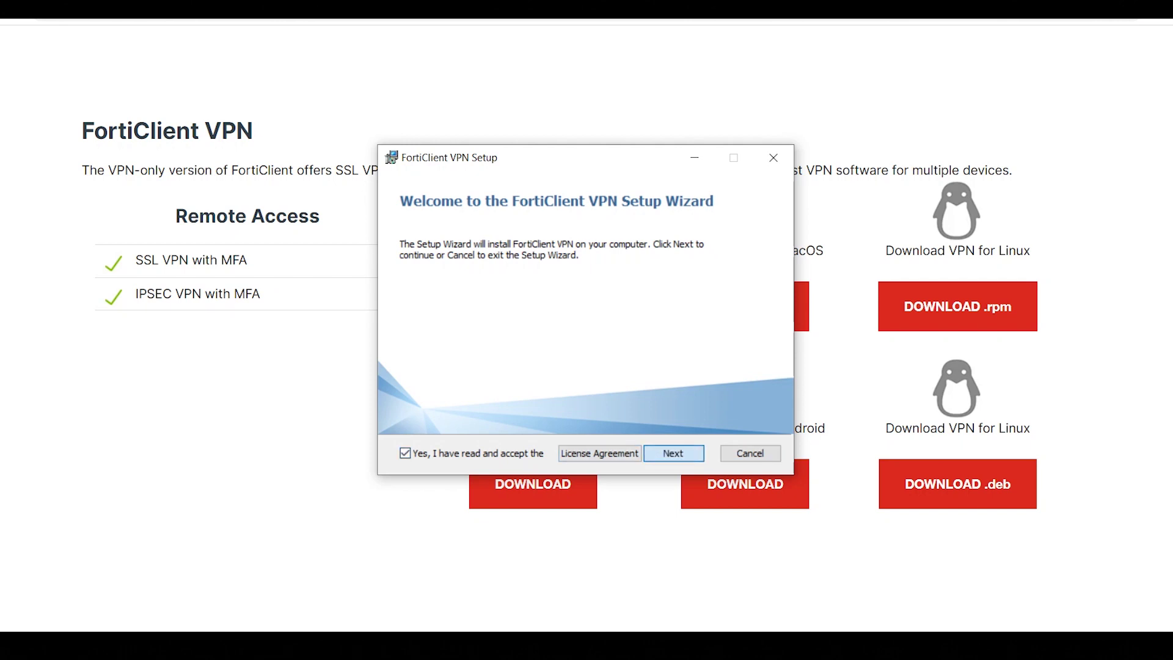
left_click(673, 453)
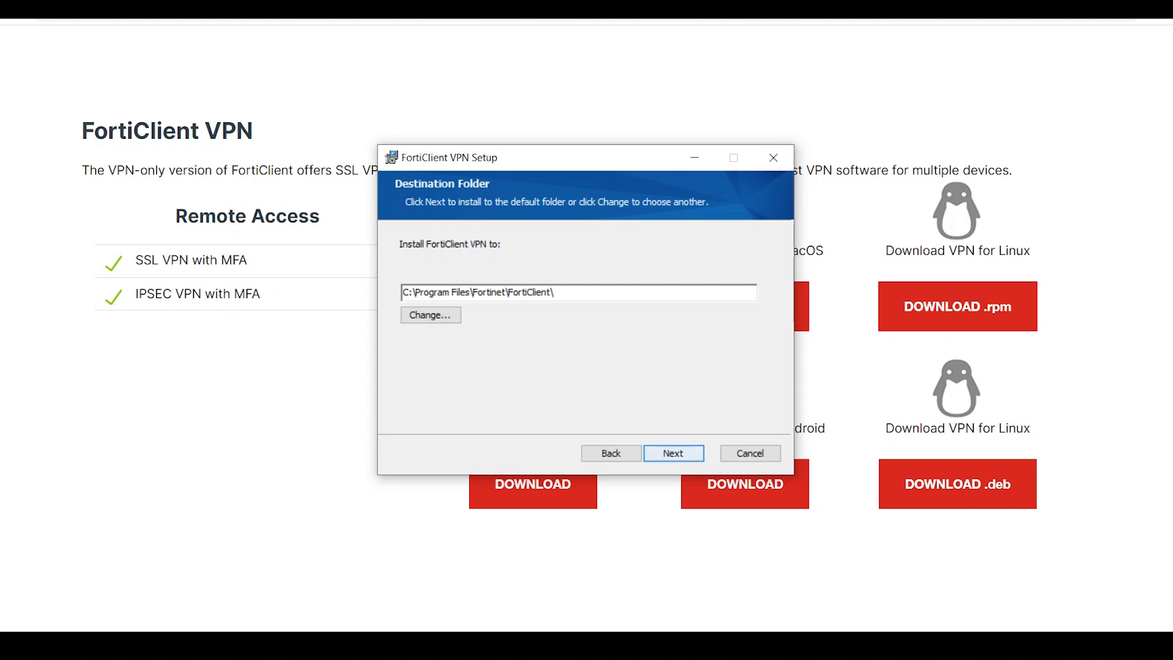
key("Return")
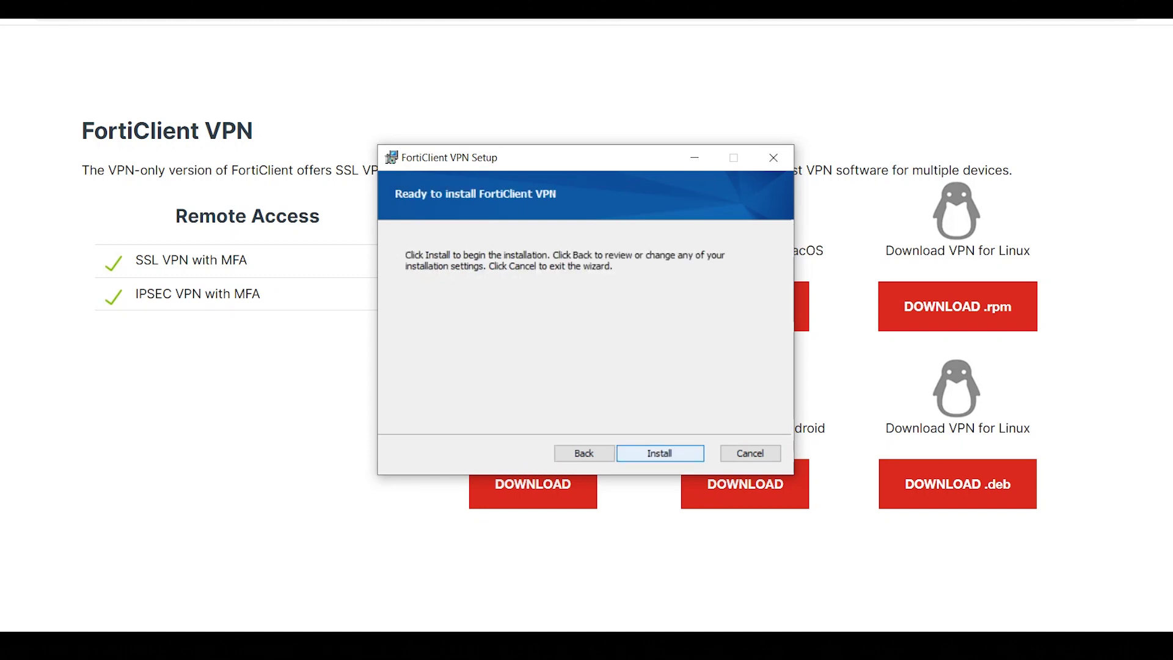
key("Return")
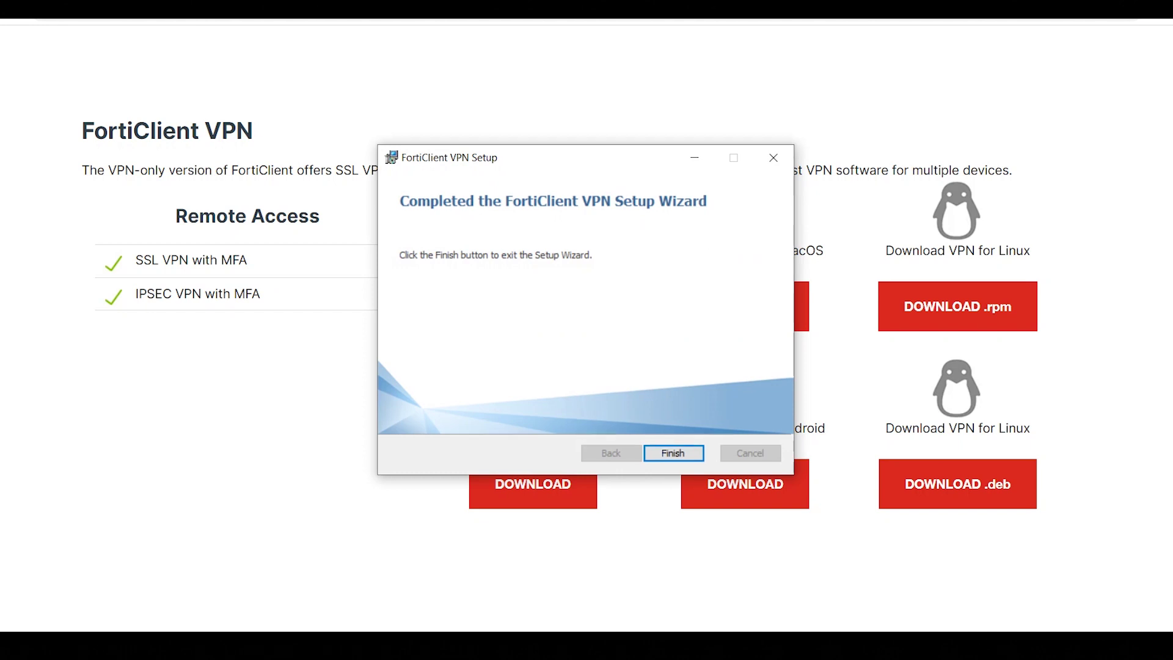
key("Return")
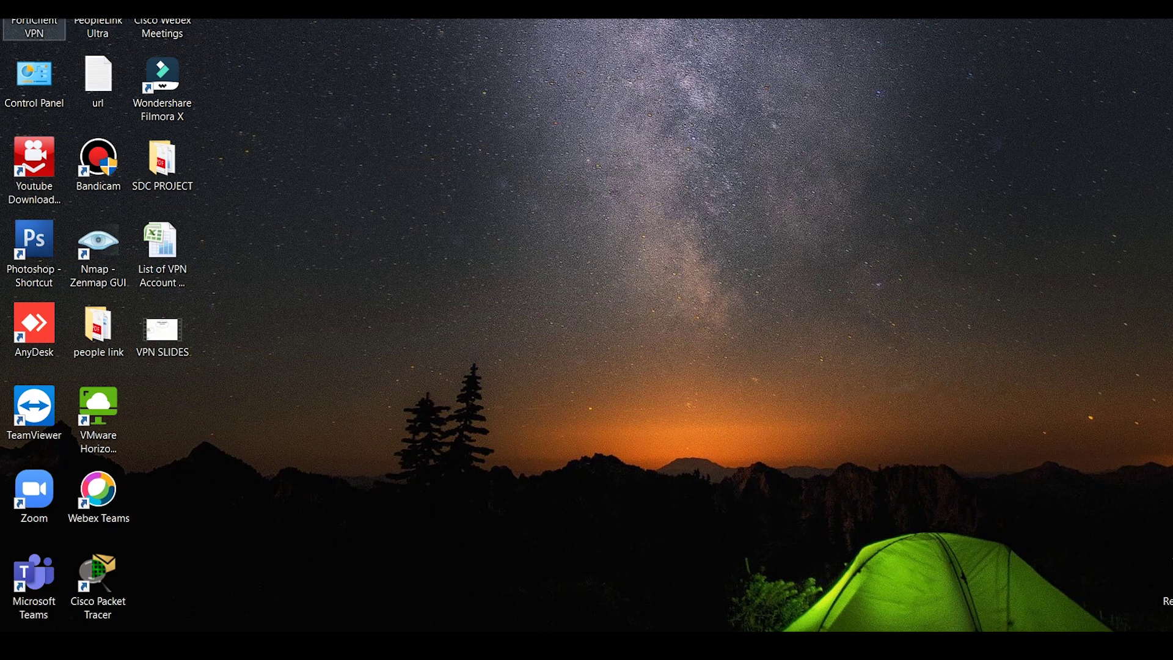
Launch FortiClient VPN from the desktop and start a new VPN connection.
double_click(34, 29)
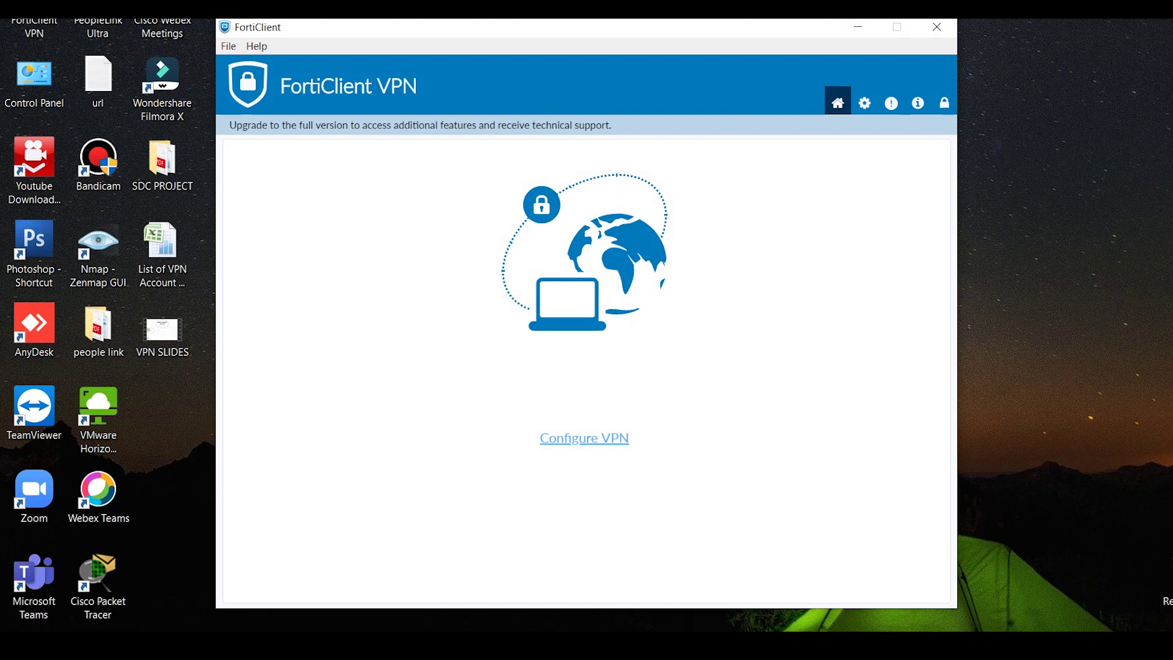
left_click(584, 438)
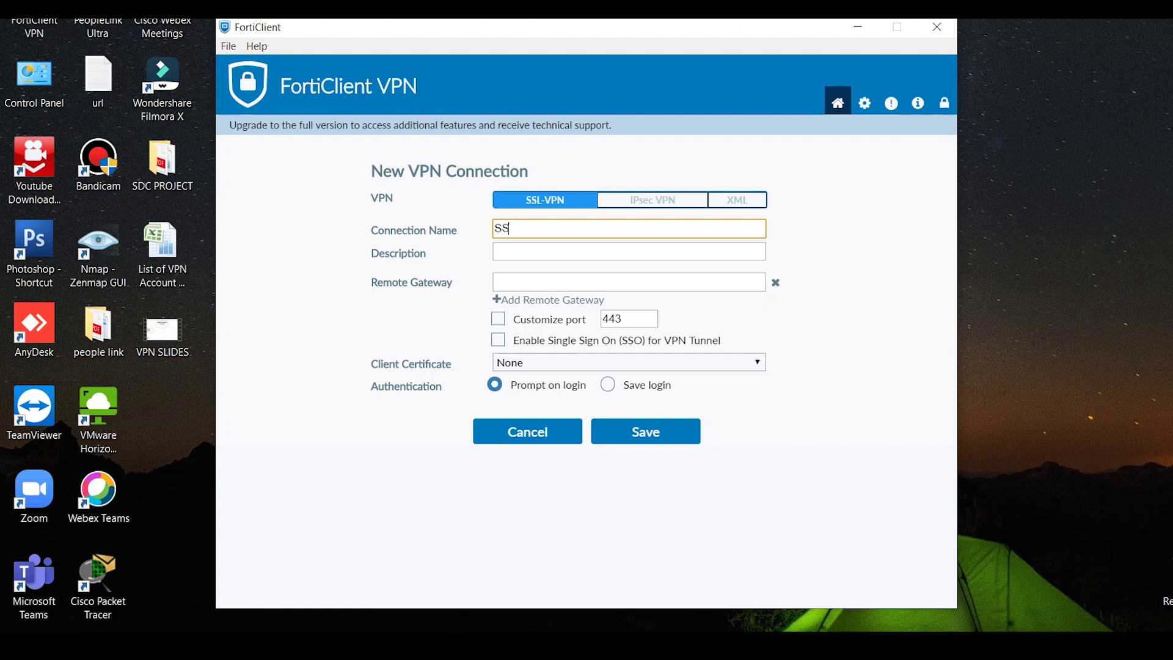
Name the connection 'SSL VPN' with gateway vpn.kerala.gov.in and custom port 10443.
type("N")
left_click(629, 251)
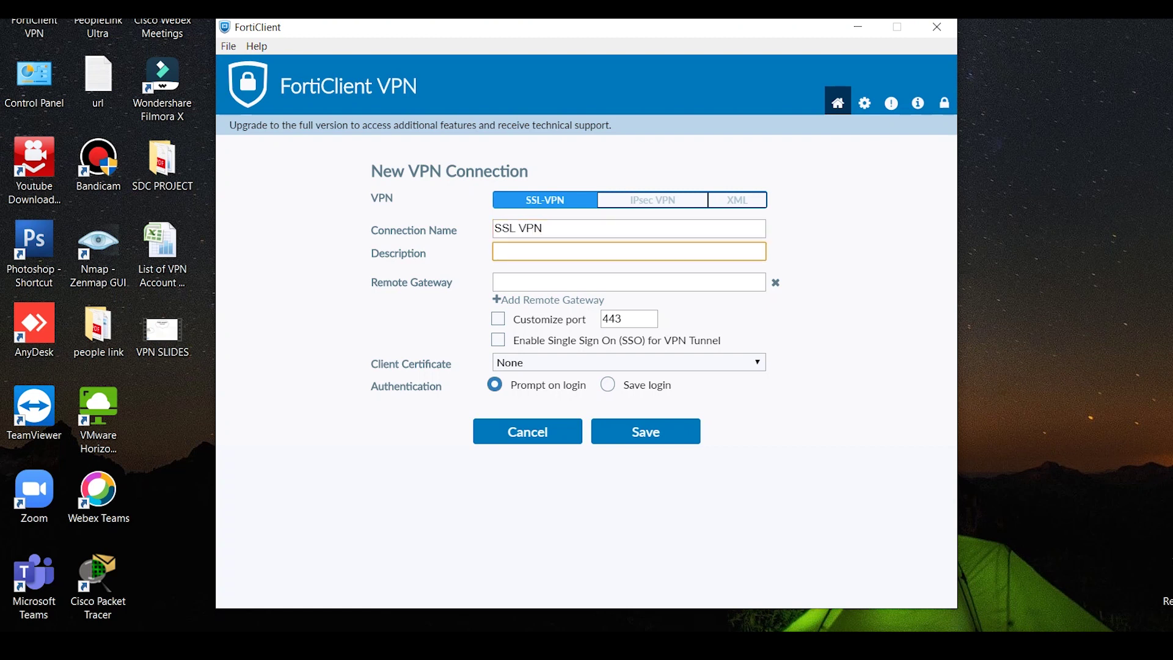
left_click(628, 282)
type("vp")
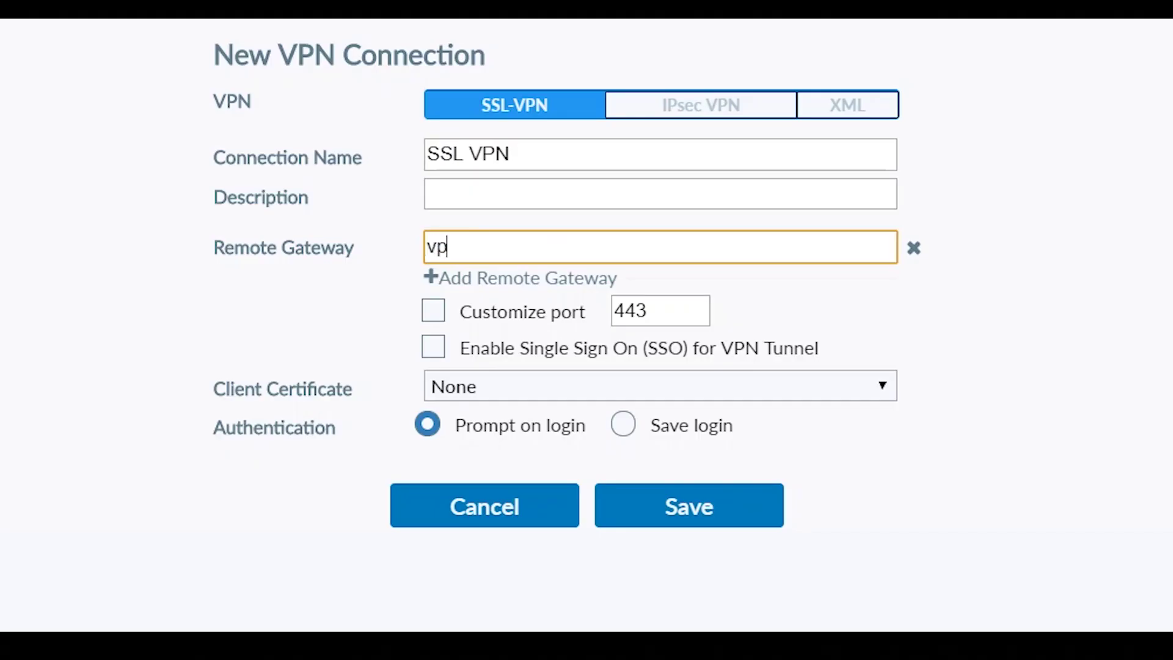
type("n.kerala.go")
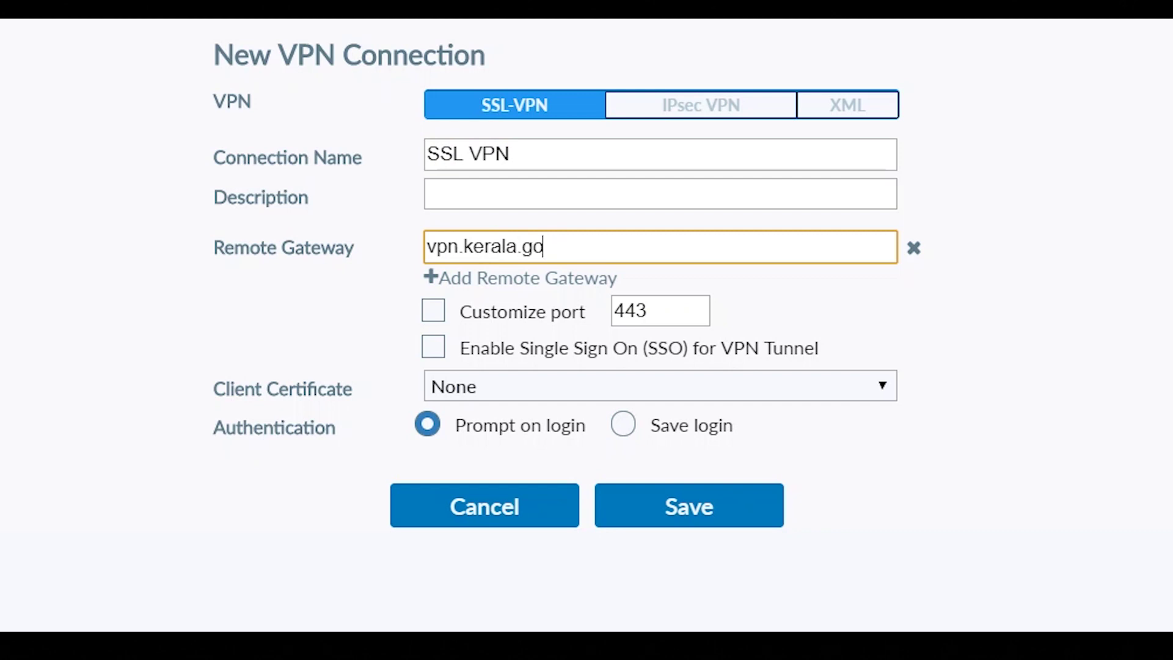
type("v.in")
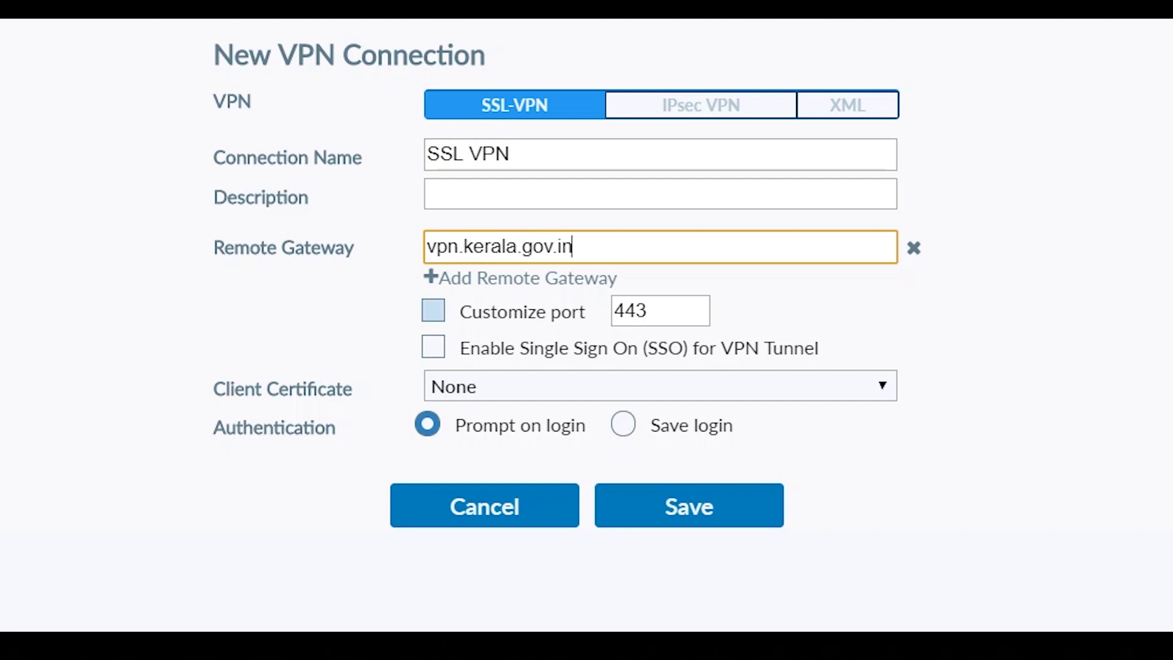
left_click(433, 311)
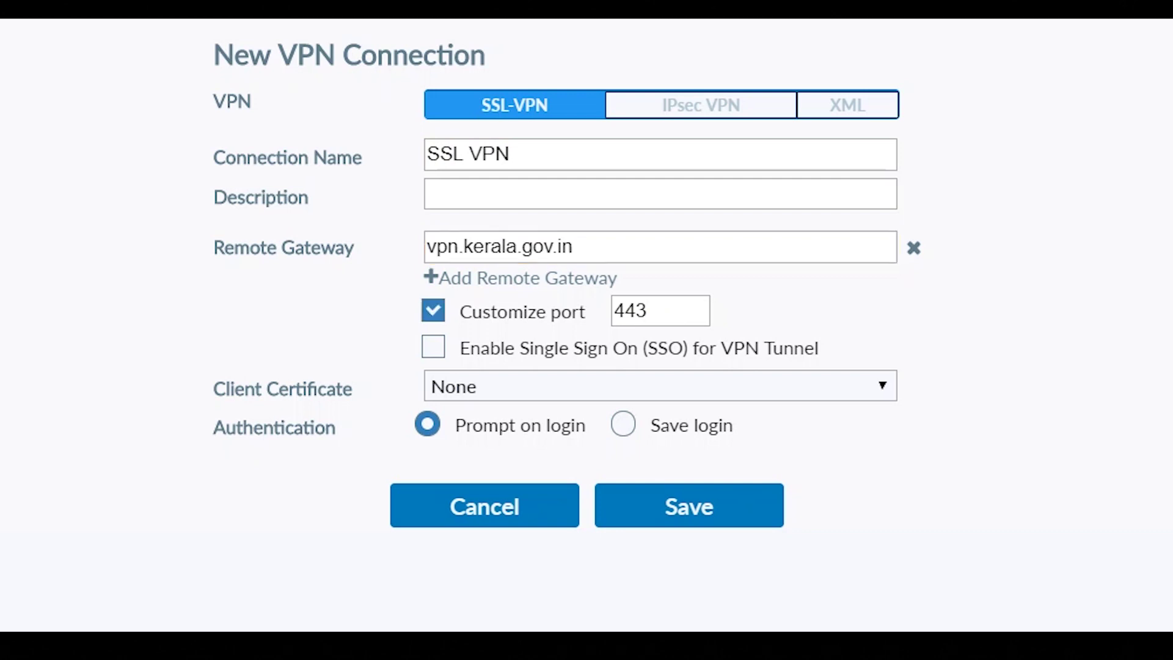
left_click(615, 311)
type("10")
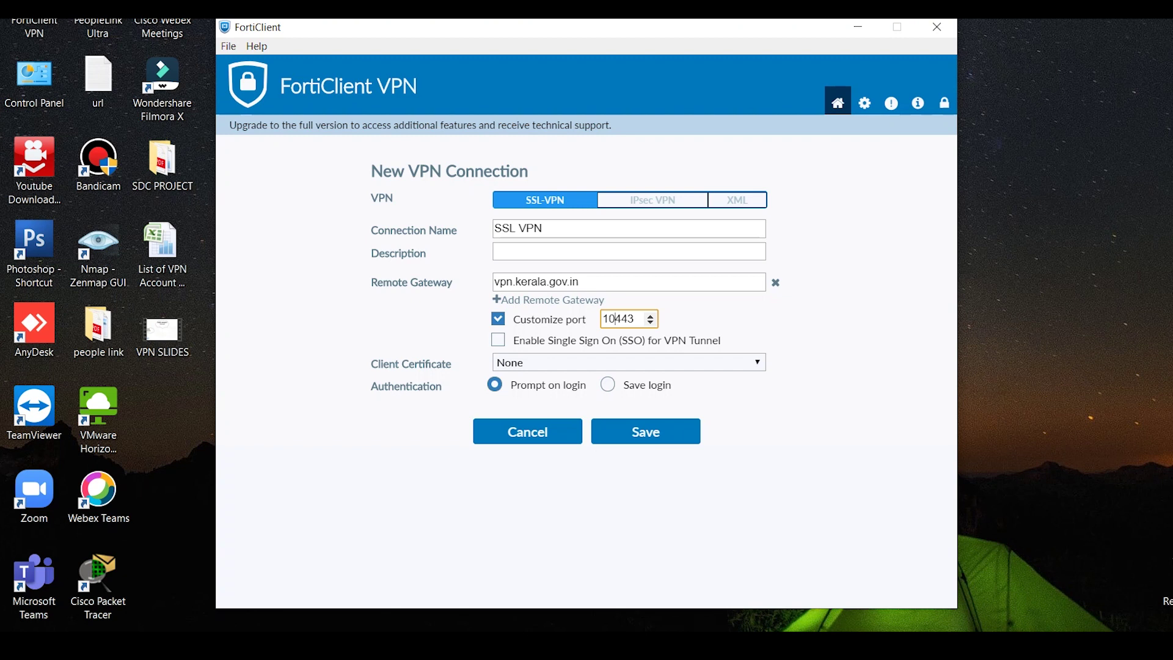
Switch the login option to Save login and enter the VPN username.
left_click(495, 384)
left_click(607, 385)
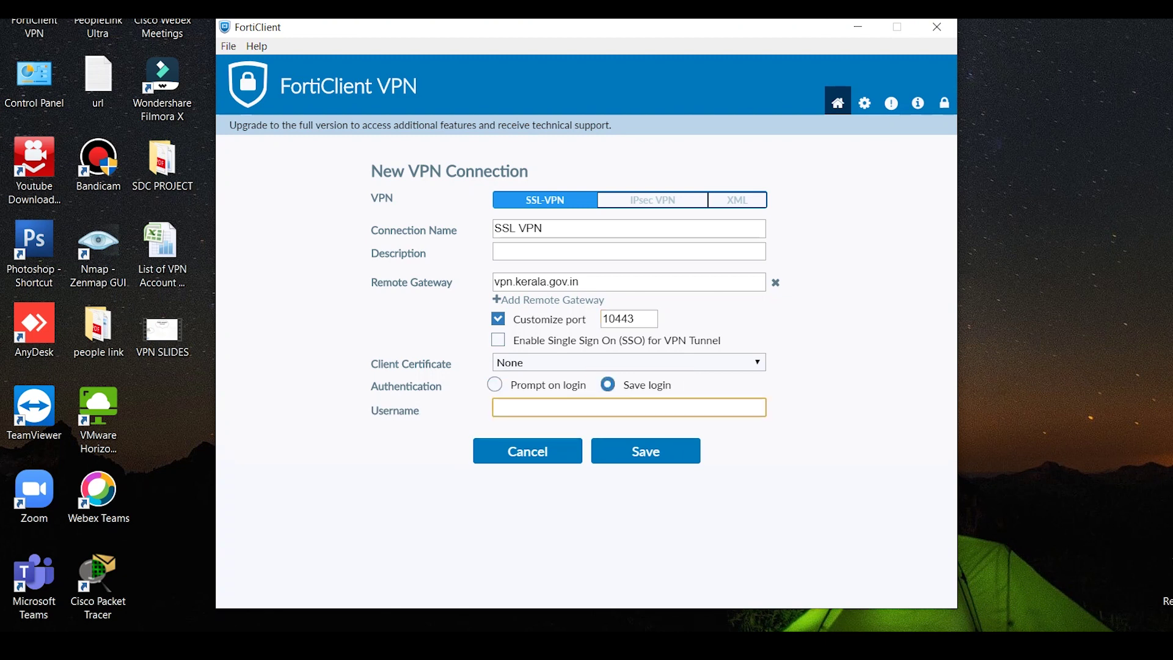
type("ahmed.ksitm")
Save the SSL VPN connection, enter the account password and connect.
key("Return")
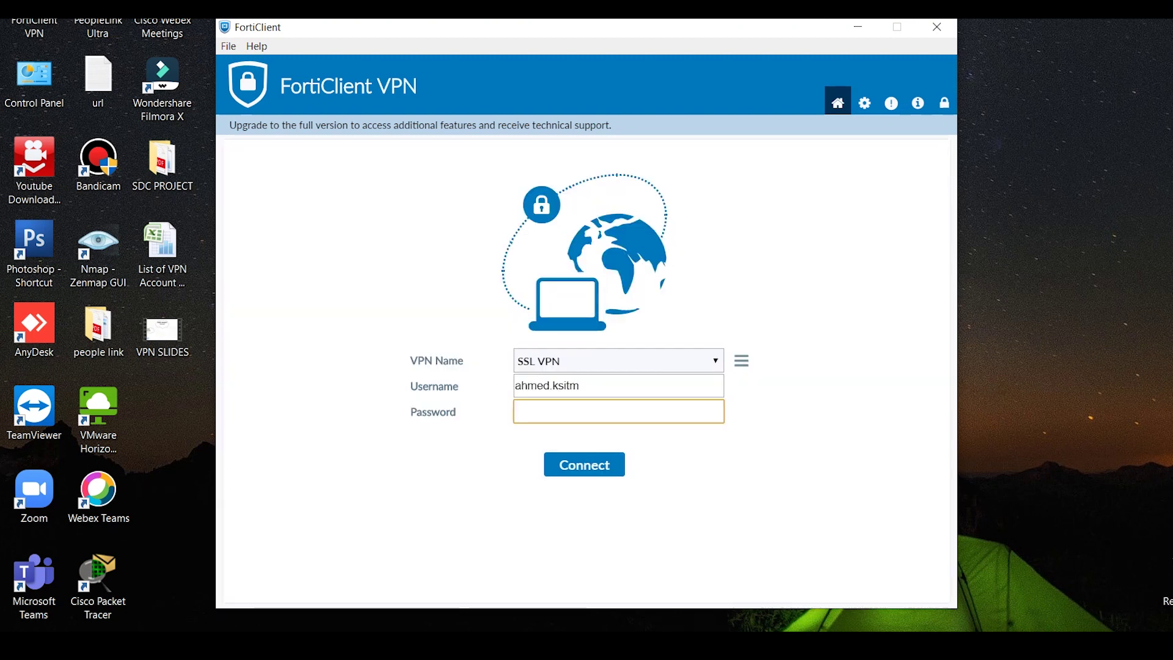
type("••••••••••")
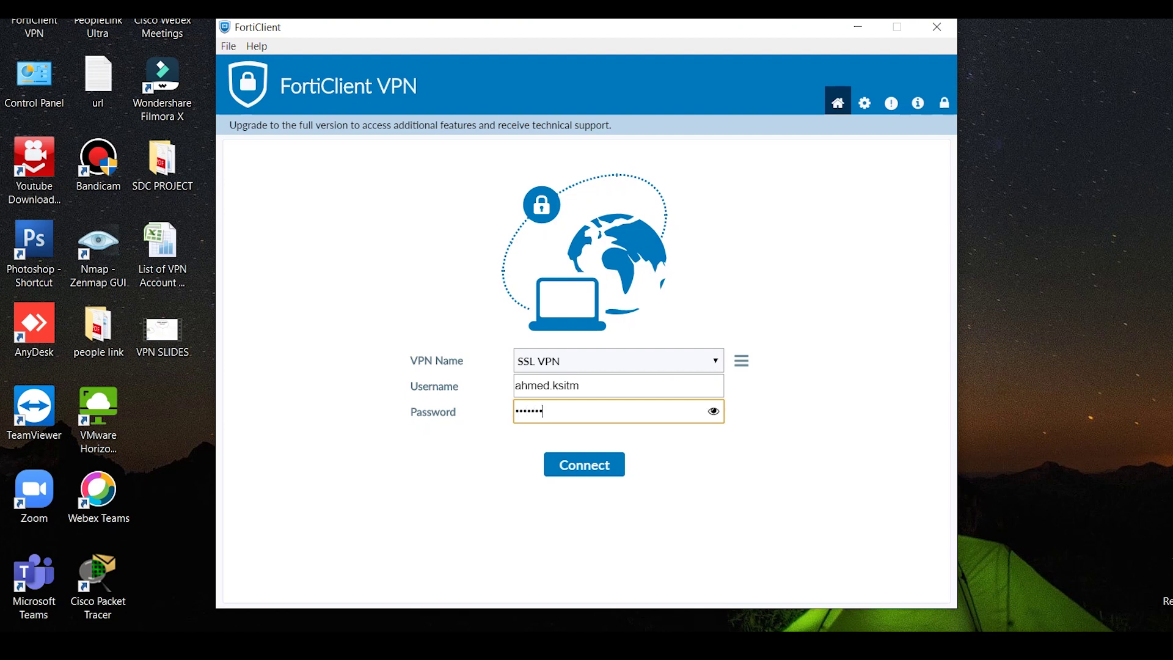
key("Return")
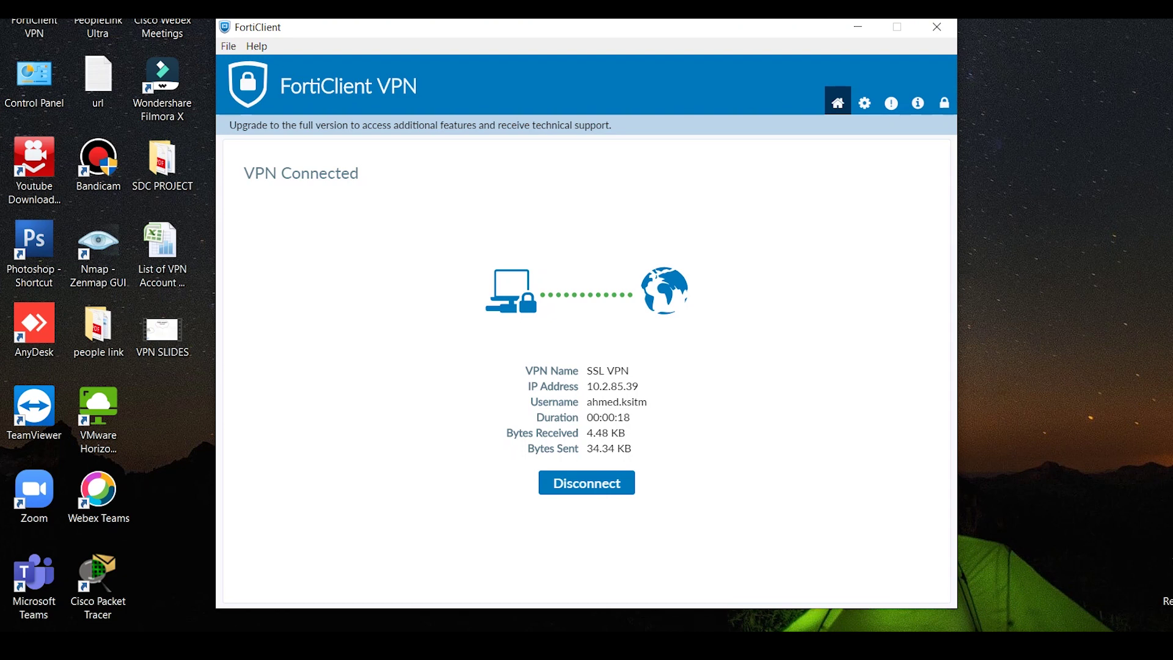
left_click(670, 584)
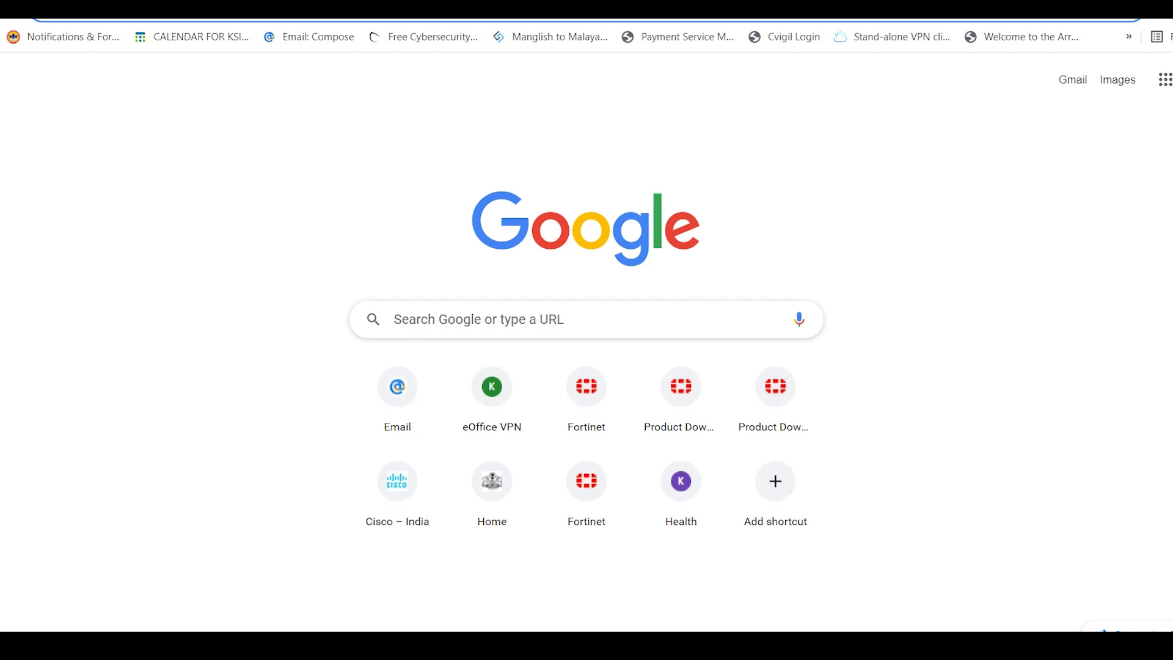
type("https")
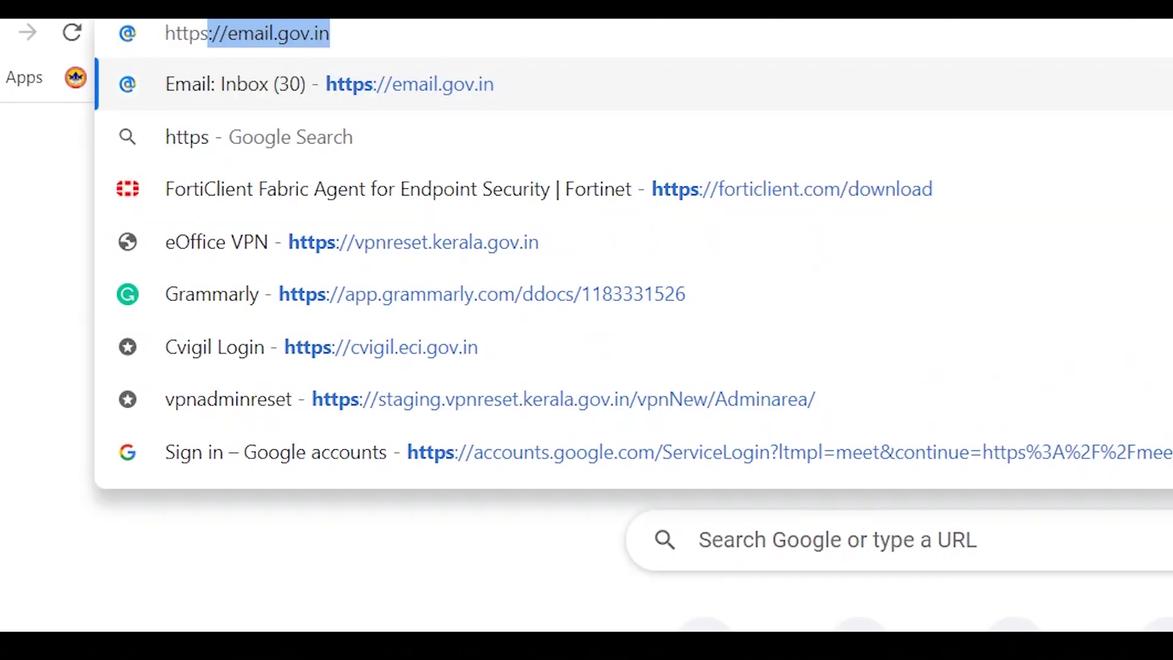
type("://esa")
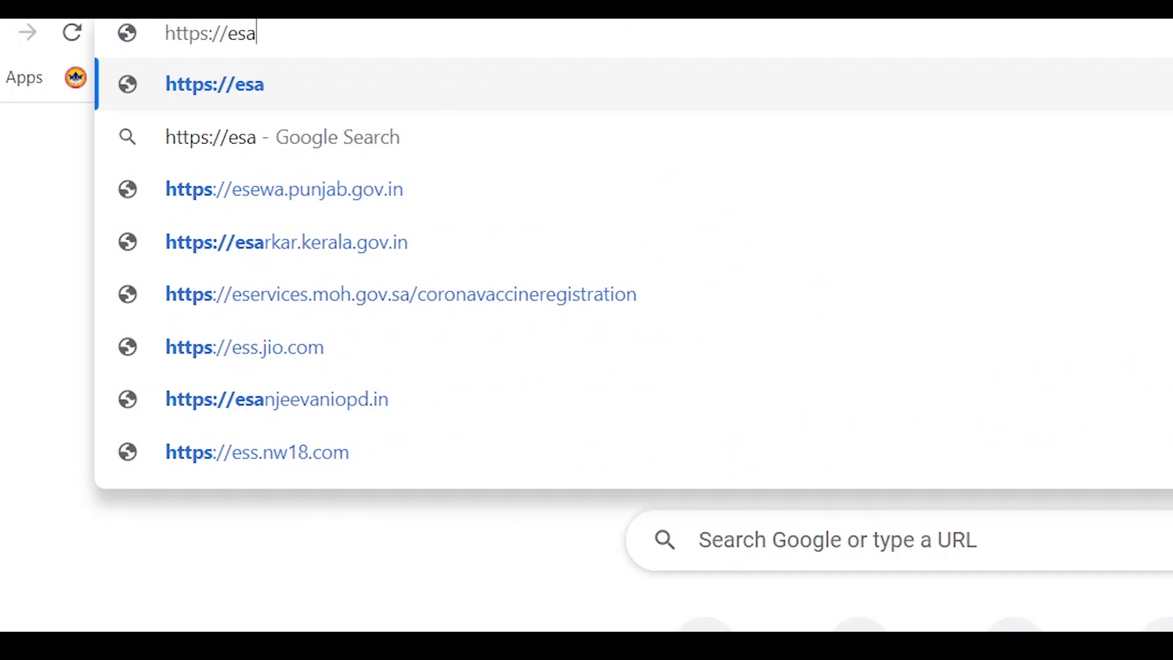
type("rkar")
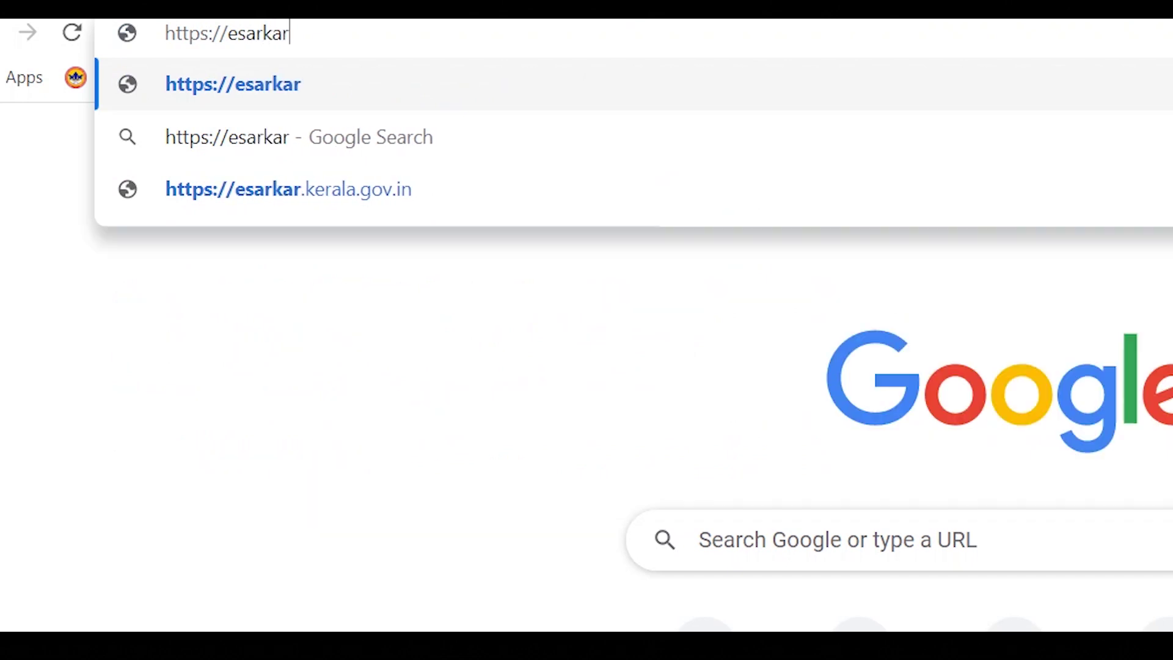
type(".kerala.gov.in")
key("Return")
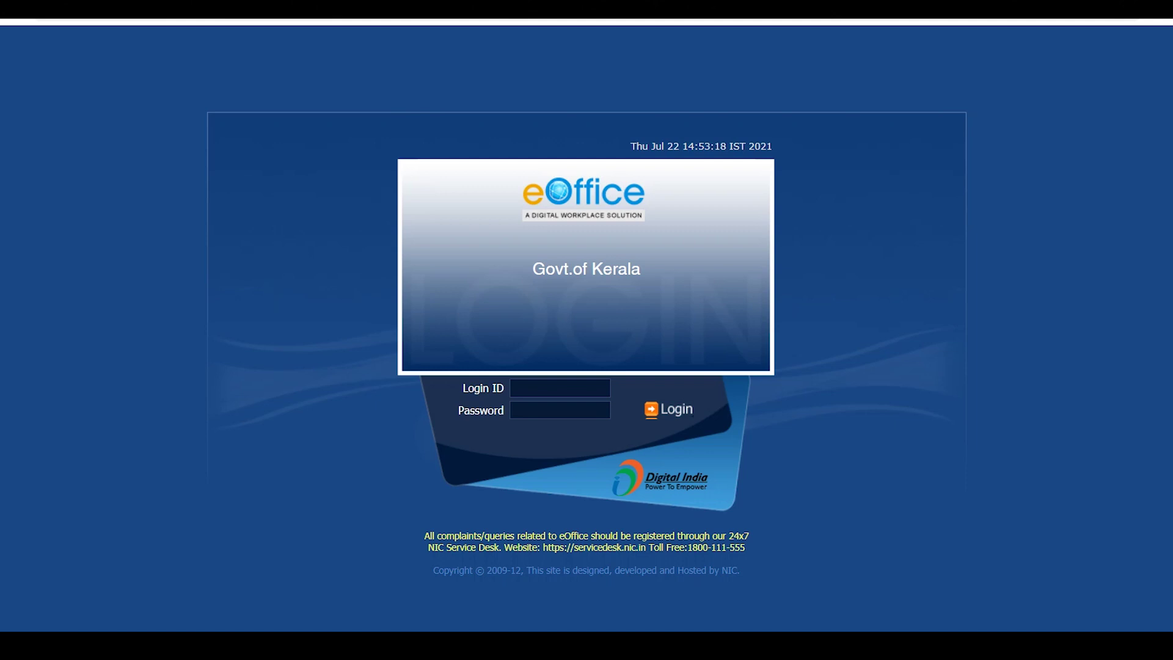
type("••••••••••••••••")
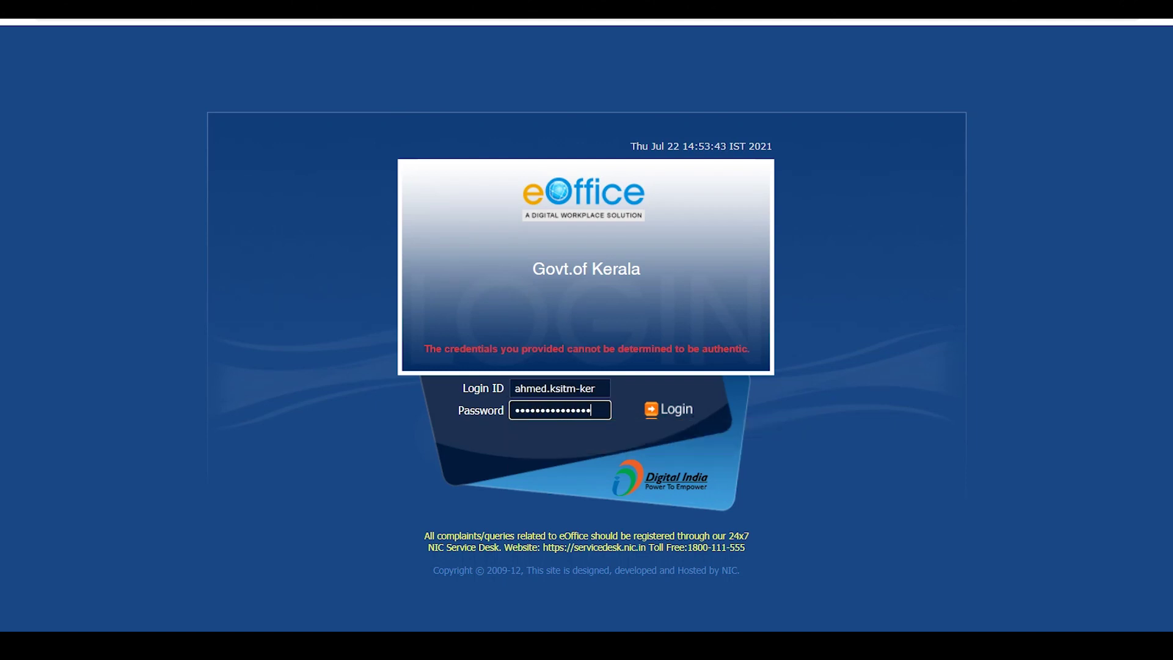
key("Return")
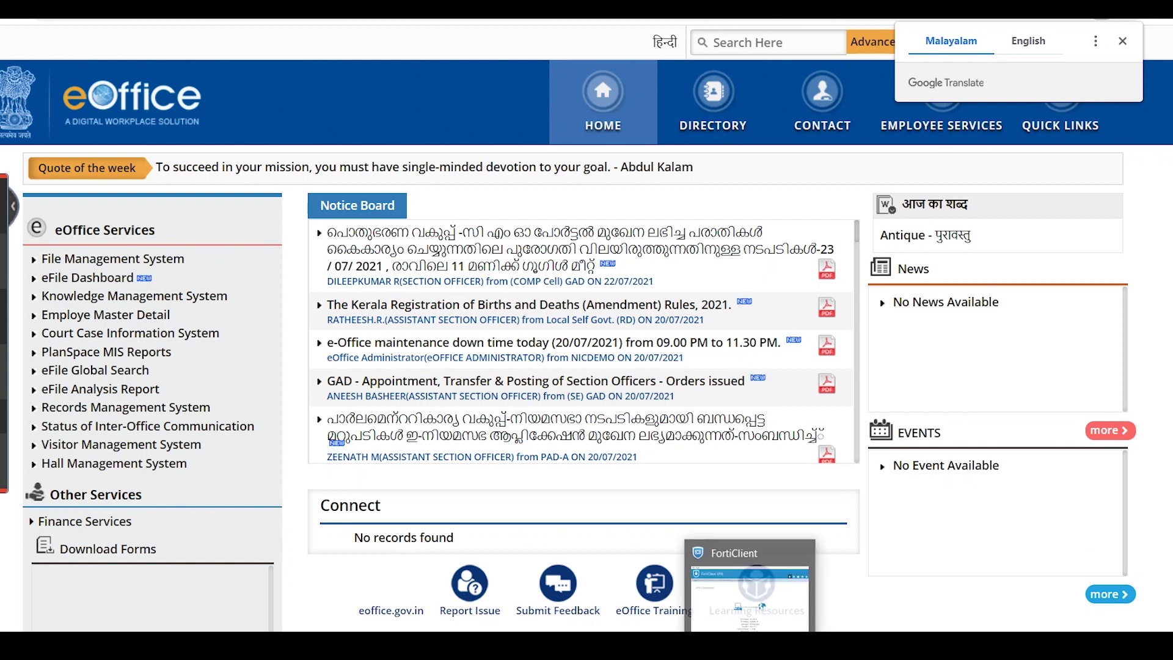
Bring the connected FortiClient window forward and disconnect the SSL VPN.
left_click(750, 596)
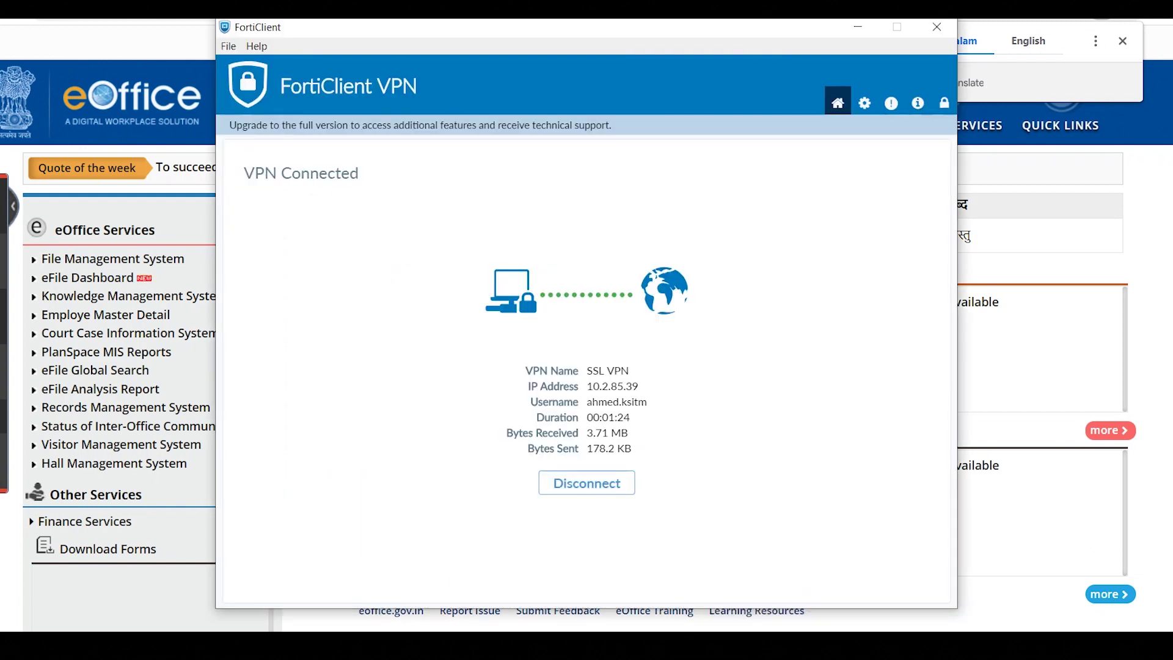
left_click(587, 483)
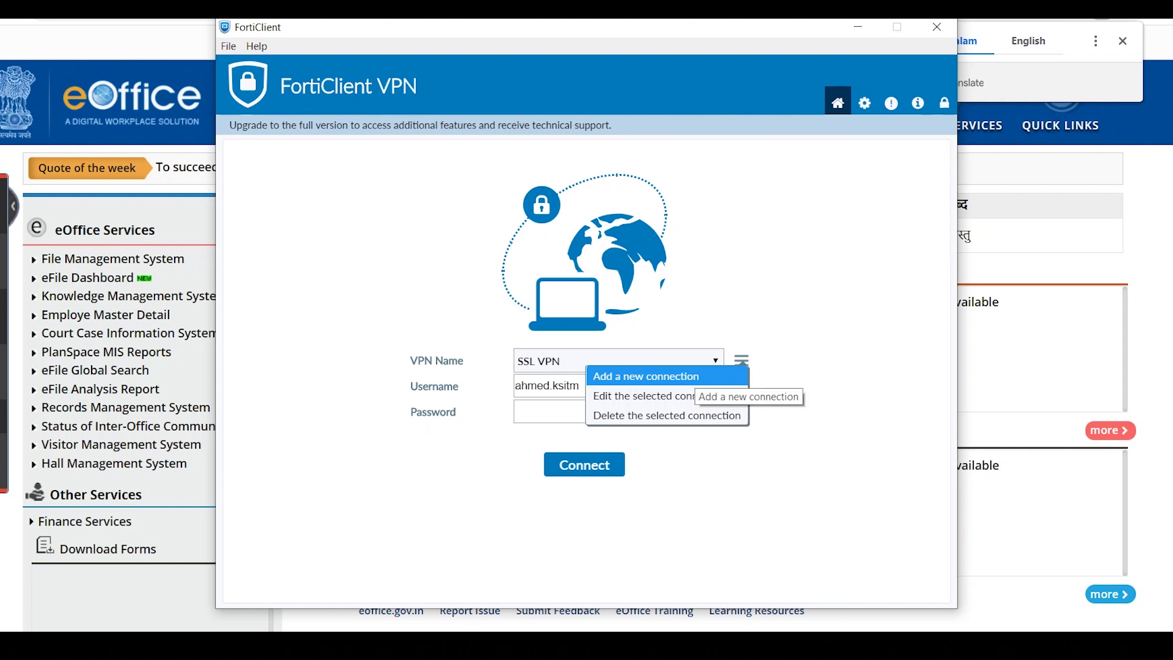
Add an IPsec connection 'IPSEC VPN' with gateway vpn1.kerala.gov.in and a pre-shared key.
left_click(646, 376)
left_click(653, 200)
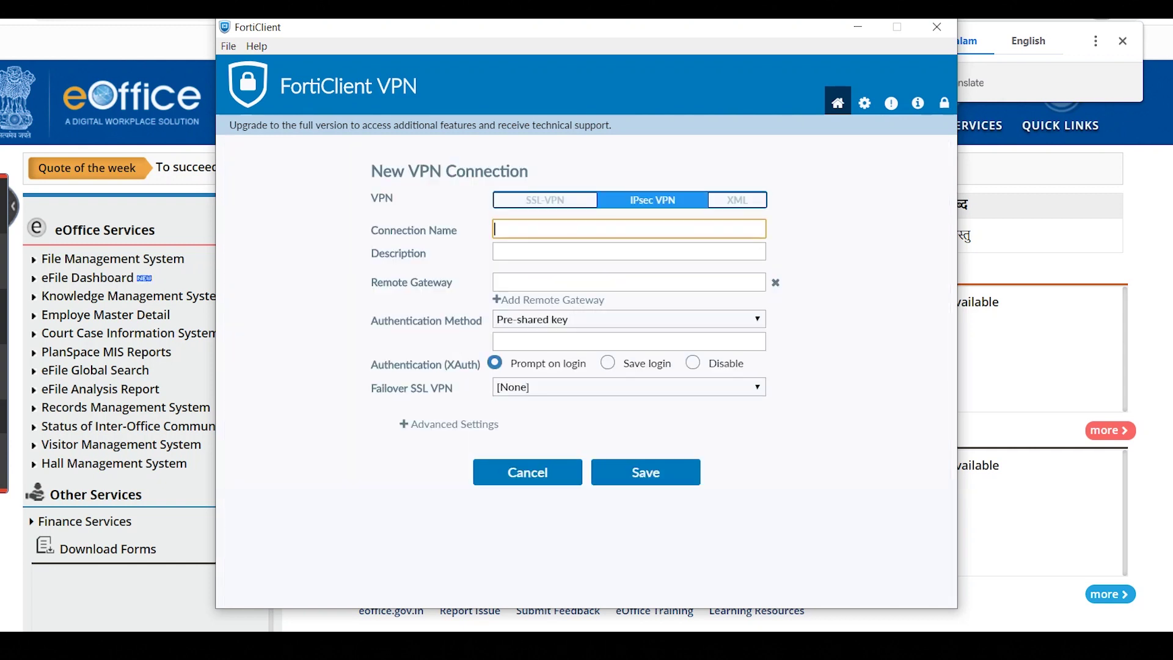
type("IPSEC VPN")
key("Tab")
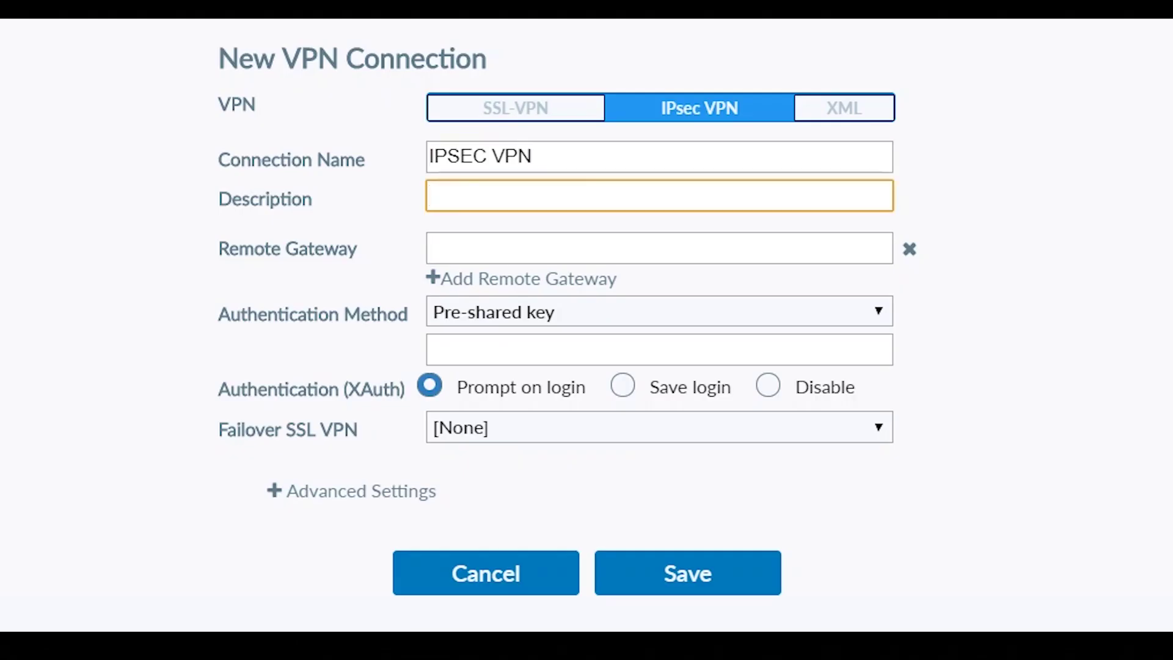
key("Tab")
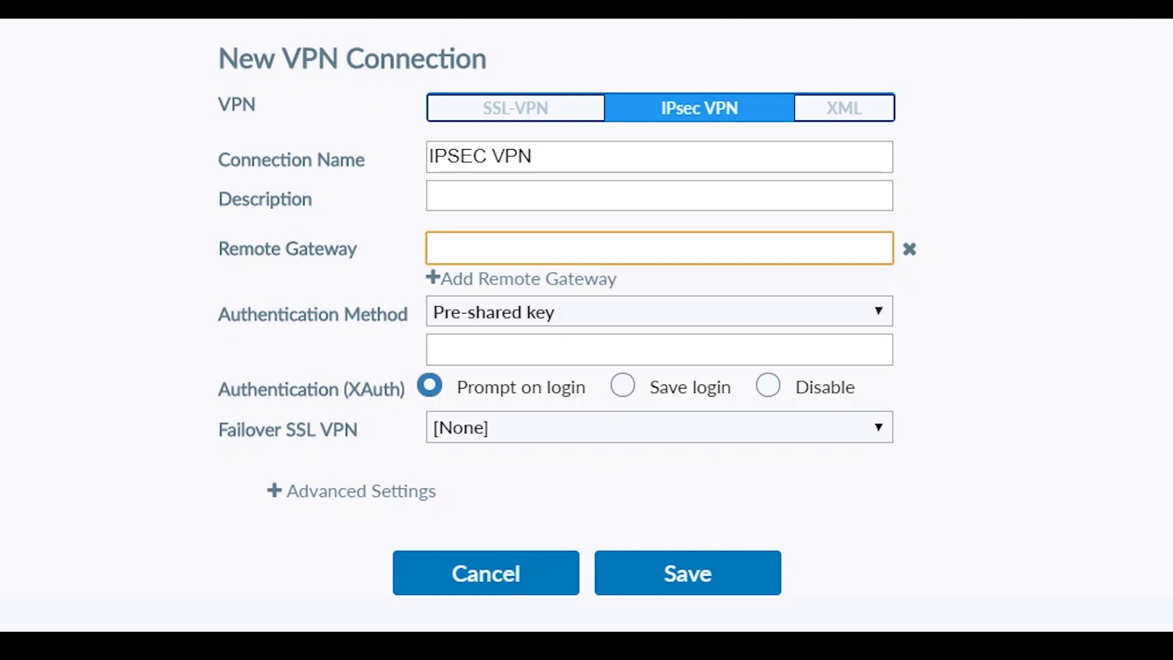
type("vpn1.kerala.gov.in")
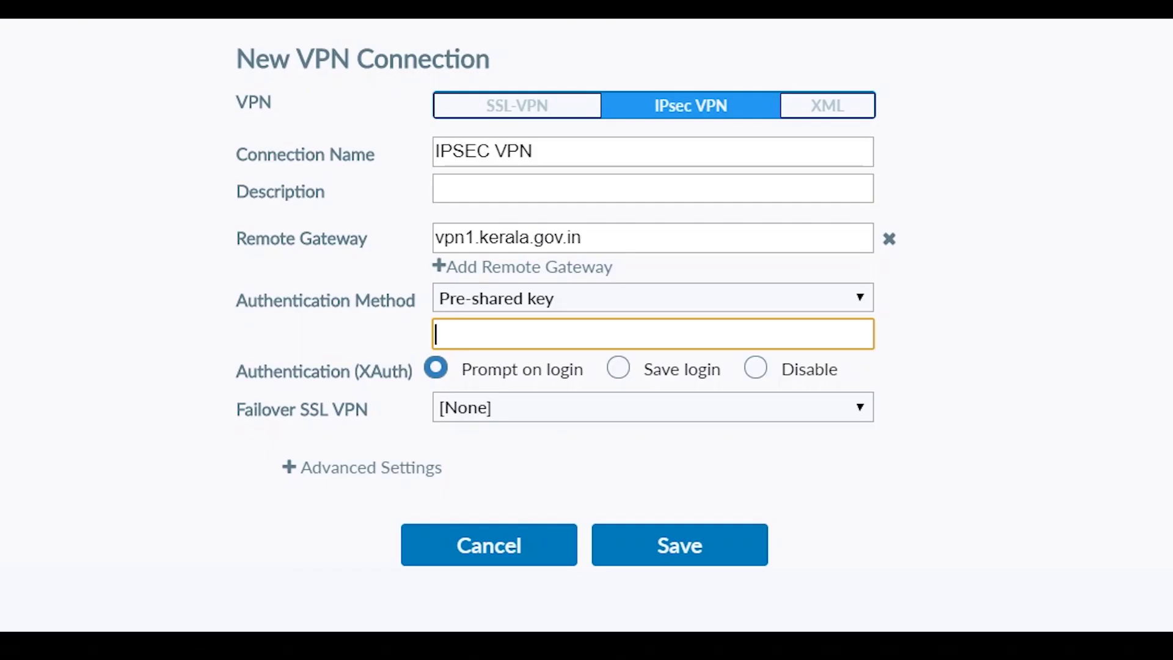
type("•••••••••••")
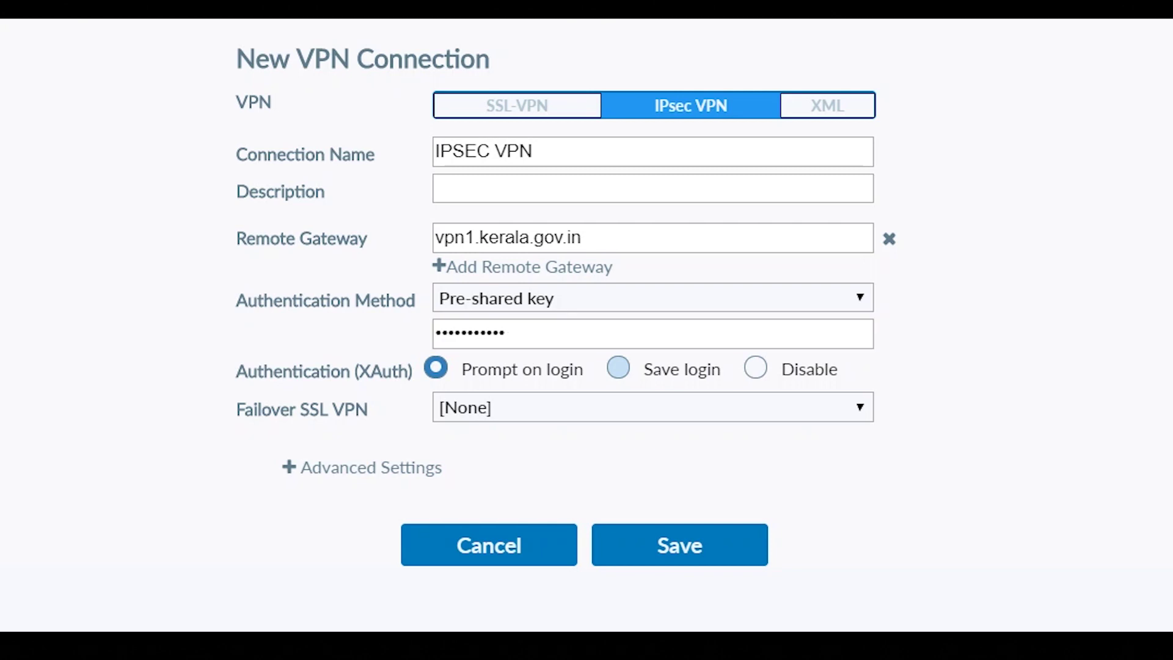
Choose Save login for XAuth and set SSL VPN as the failover connection.
left_click(619, 367)
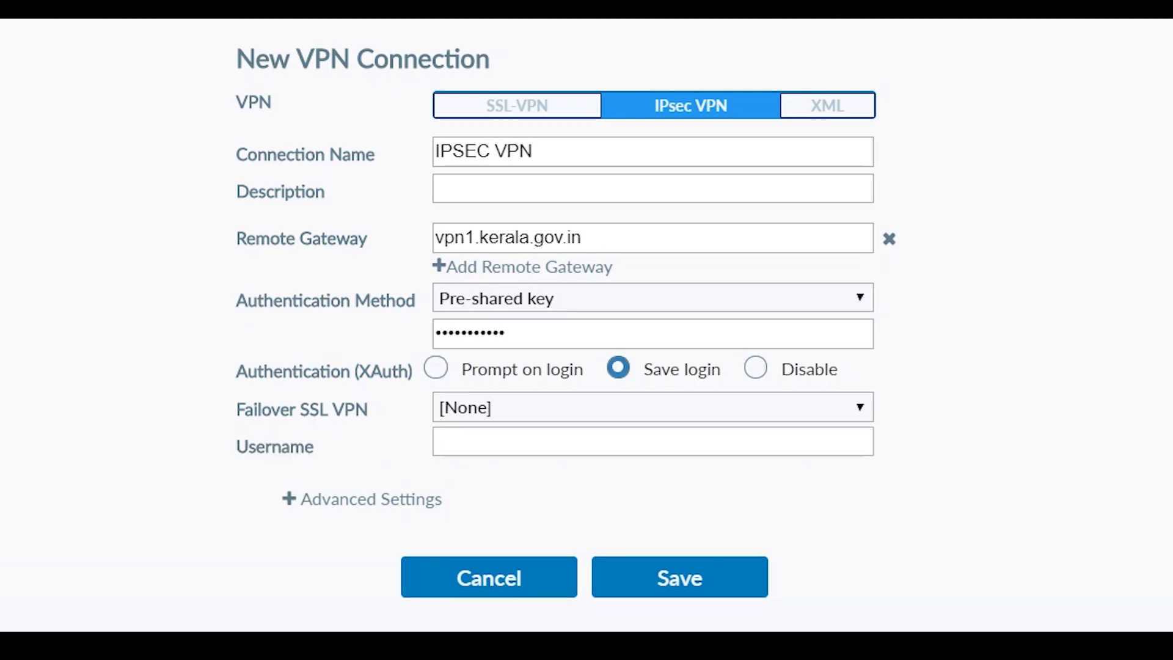
left_click(653, 407)
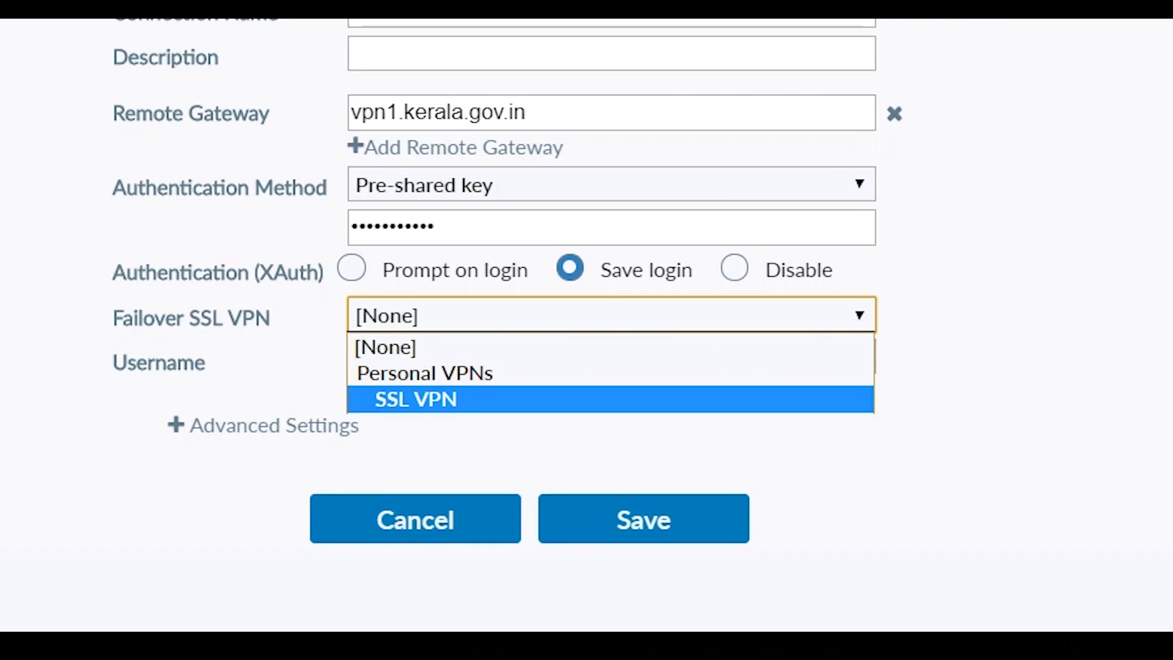
left_click(416, 399)
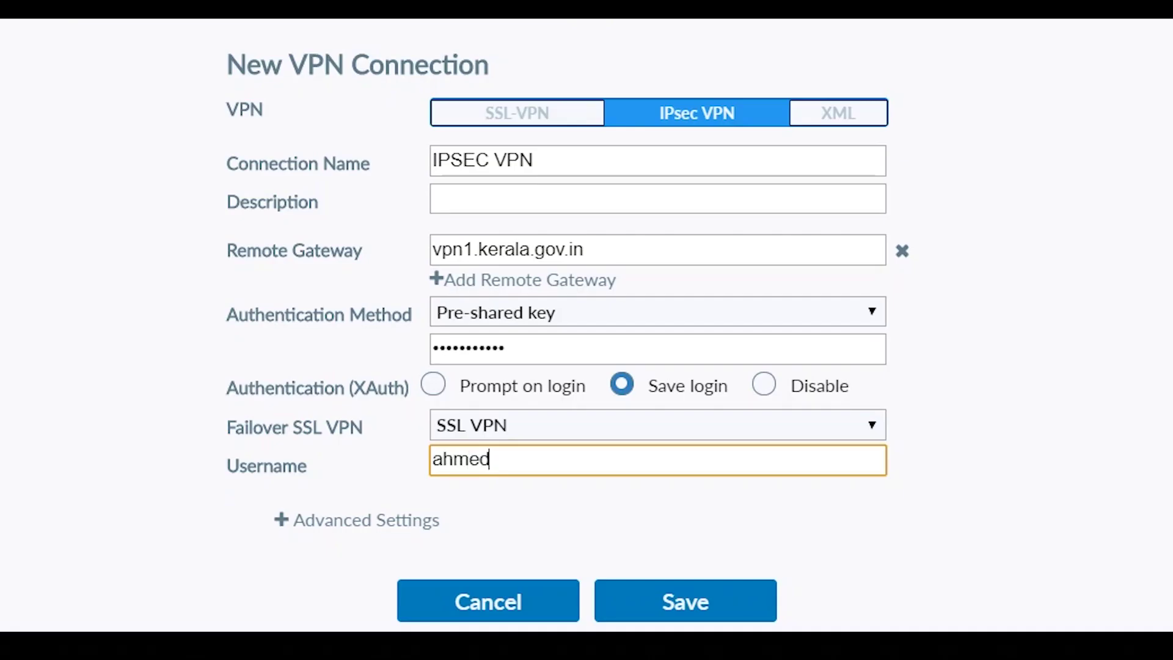
Enter the VPN username and set the Phase 1 Local ID to eoffice.
type("m")
scroll(627, 337, "down", 5)
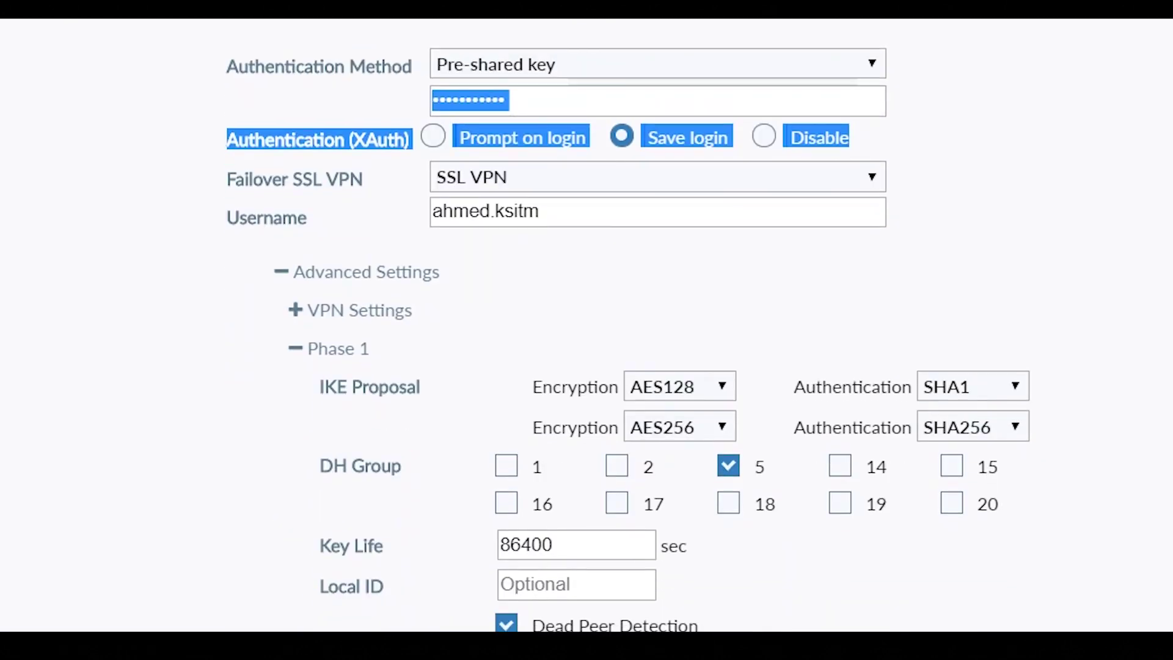
left_click(576, 553)
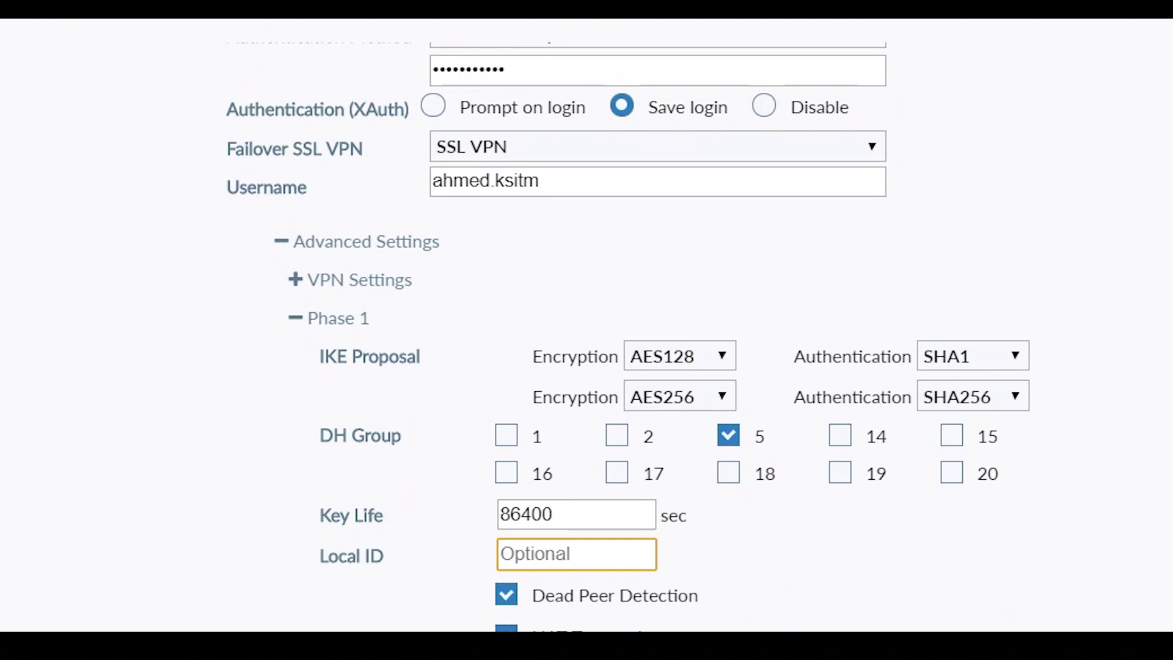
type("edffice")
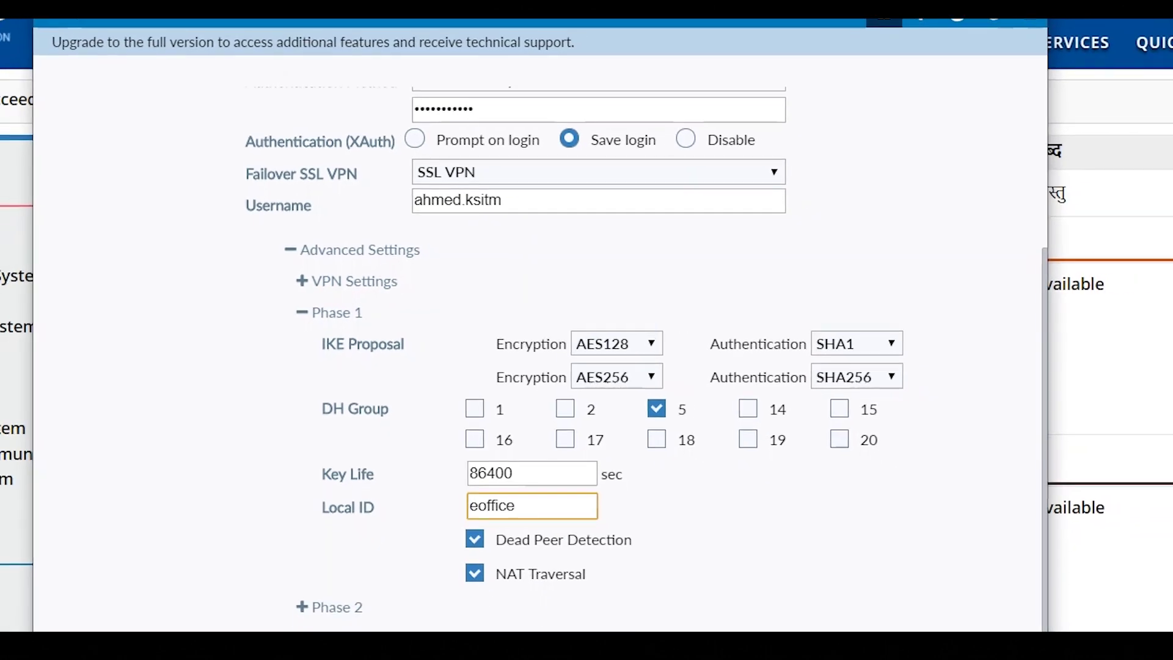
Save the new IPSEC VPN connection and connect through it with the account password.
key("Return")
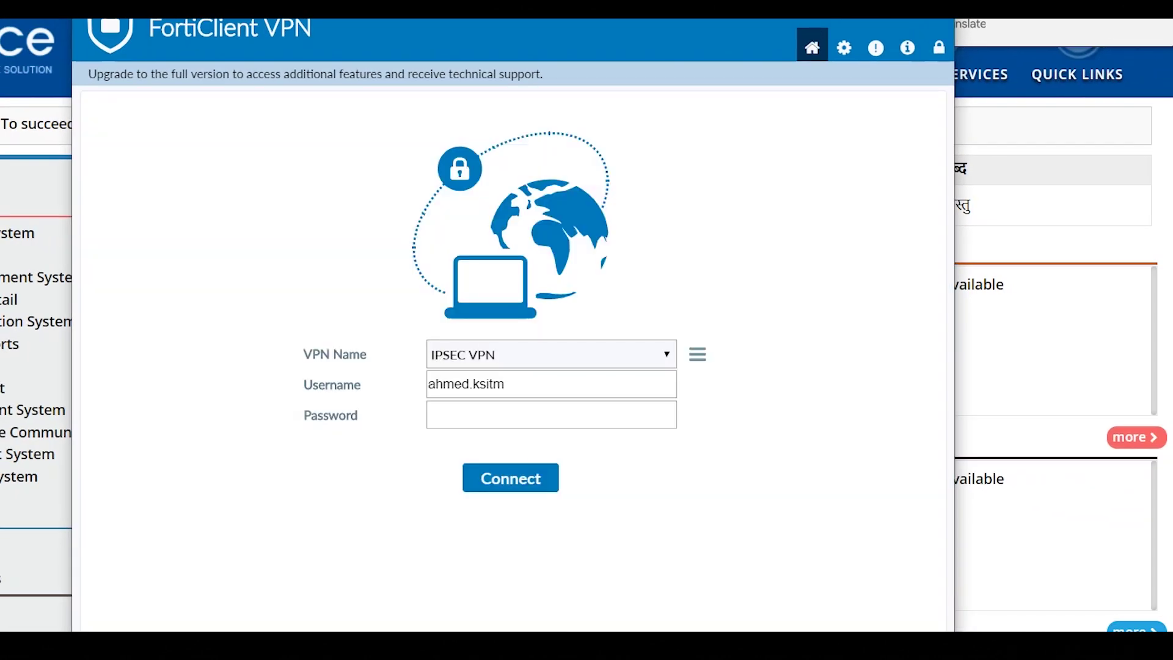
left_click(551, 415)
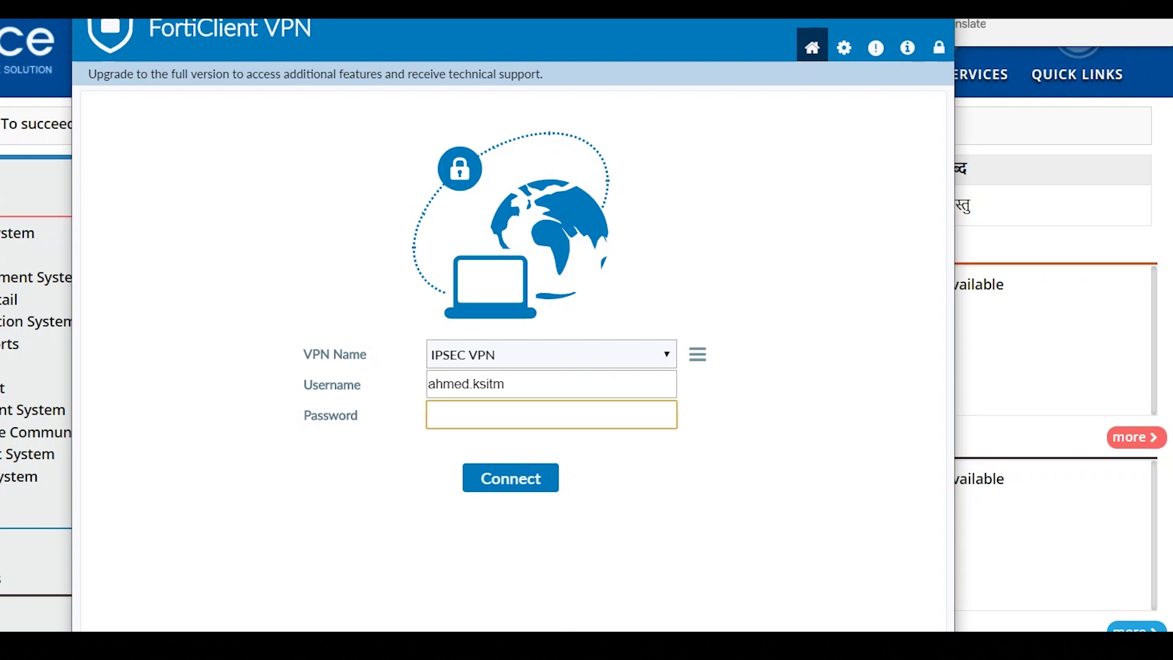
type("********")
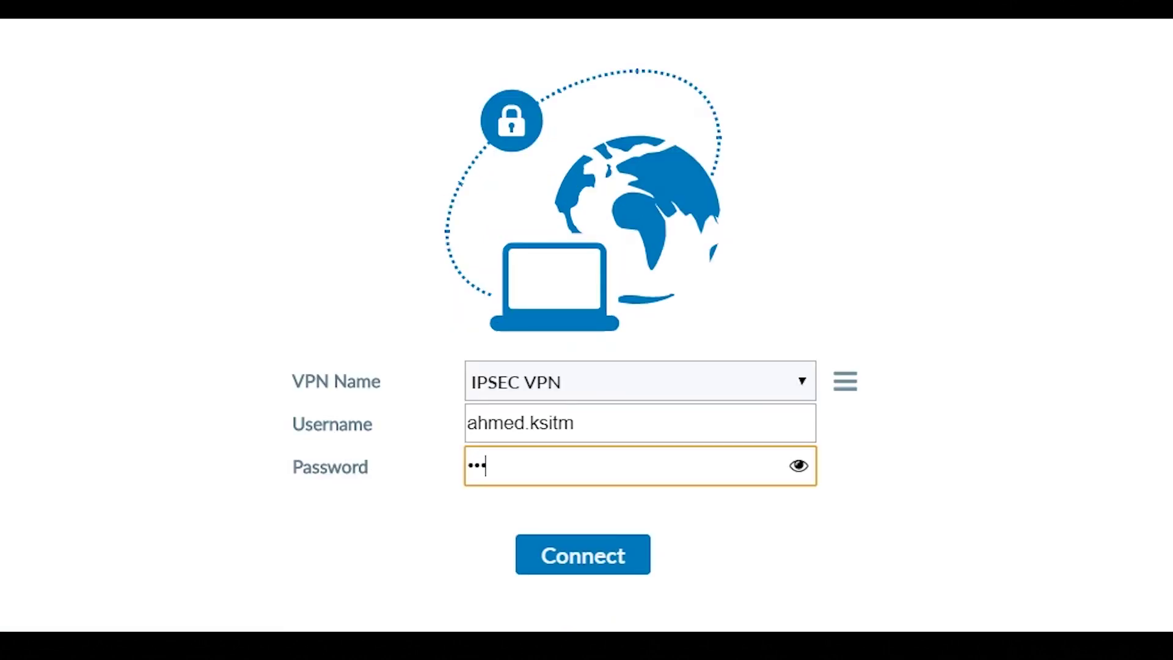
type("**")
key("Return")
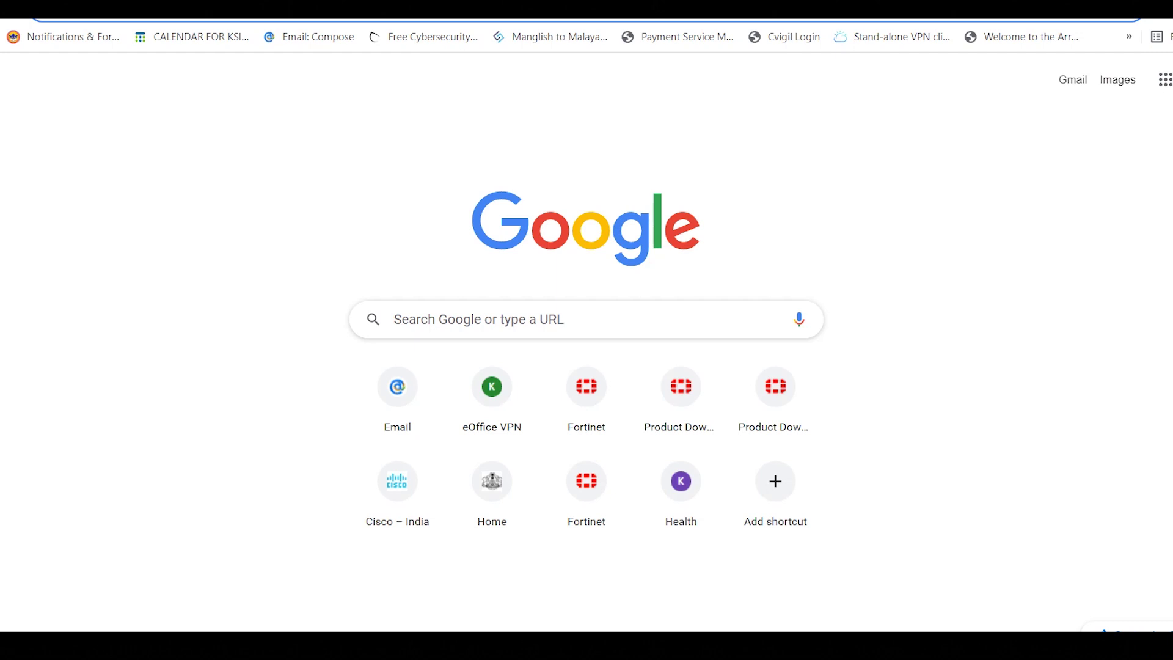
type("https")
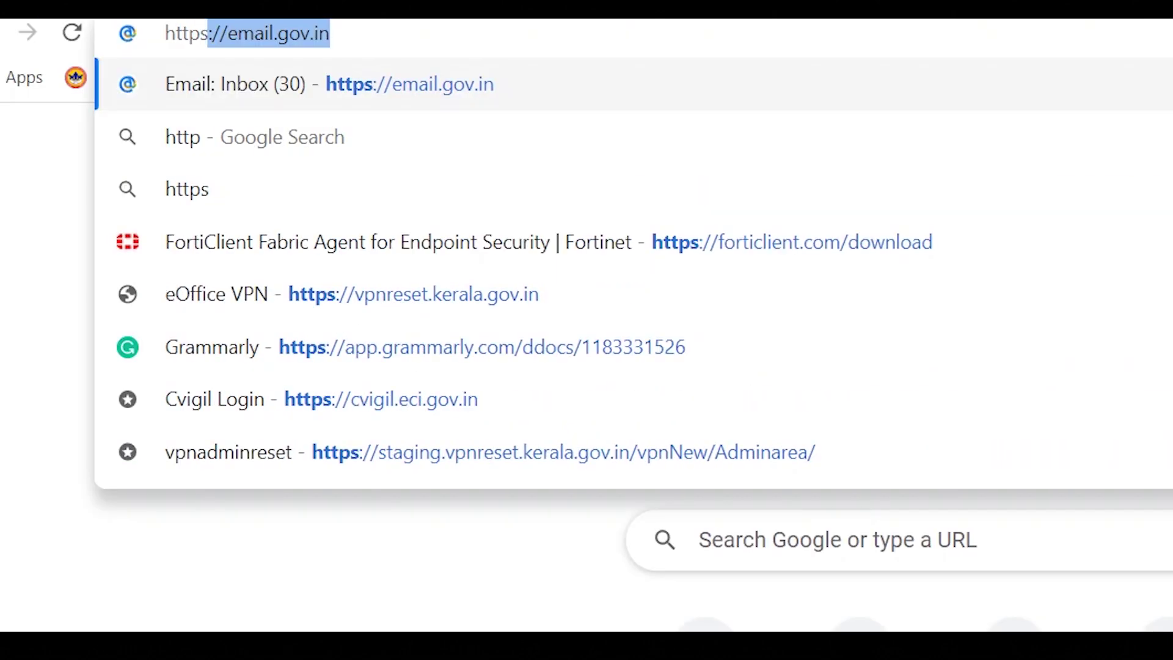
type("://e")
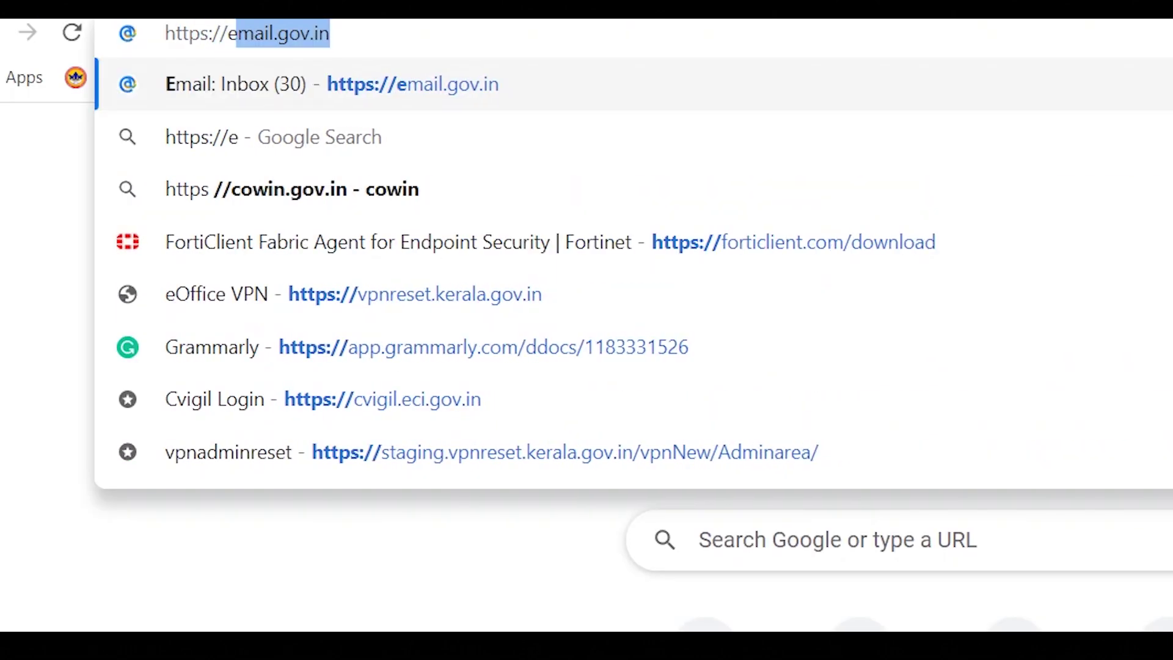
type("sar")
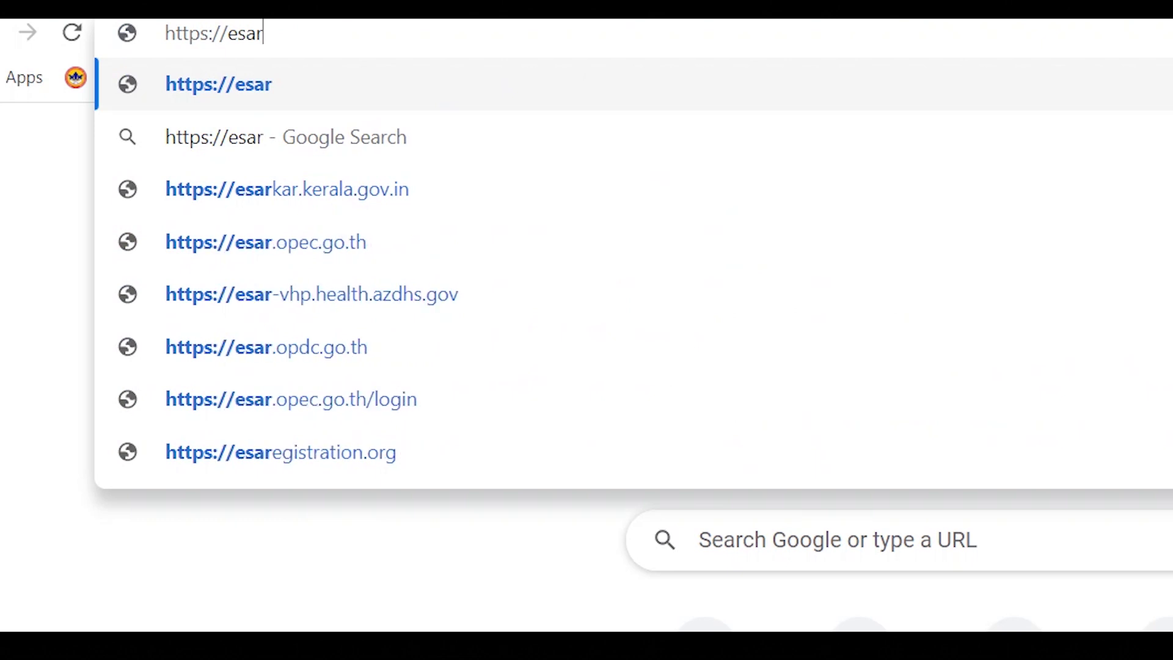
type("kar.kerala.gov.in")
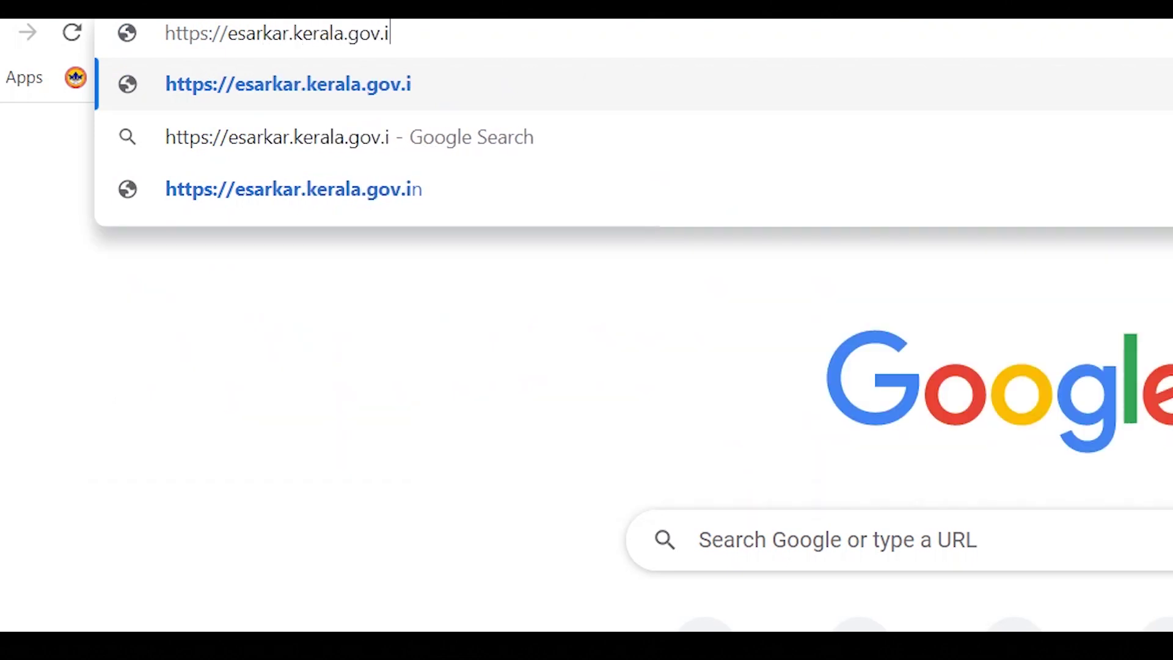
key("Return")
left_click(562, 383)
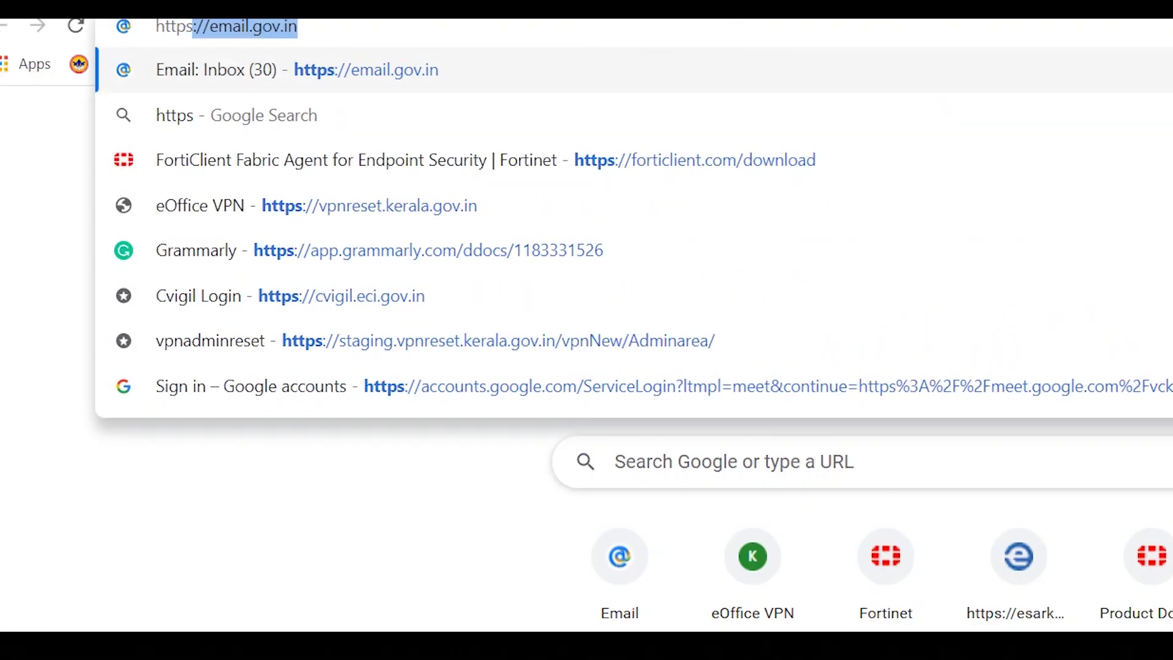
type("://v")
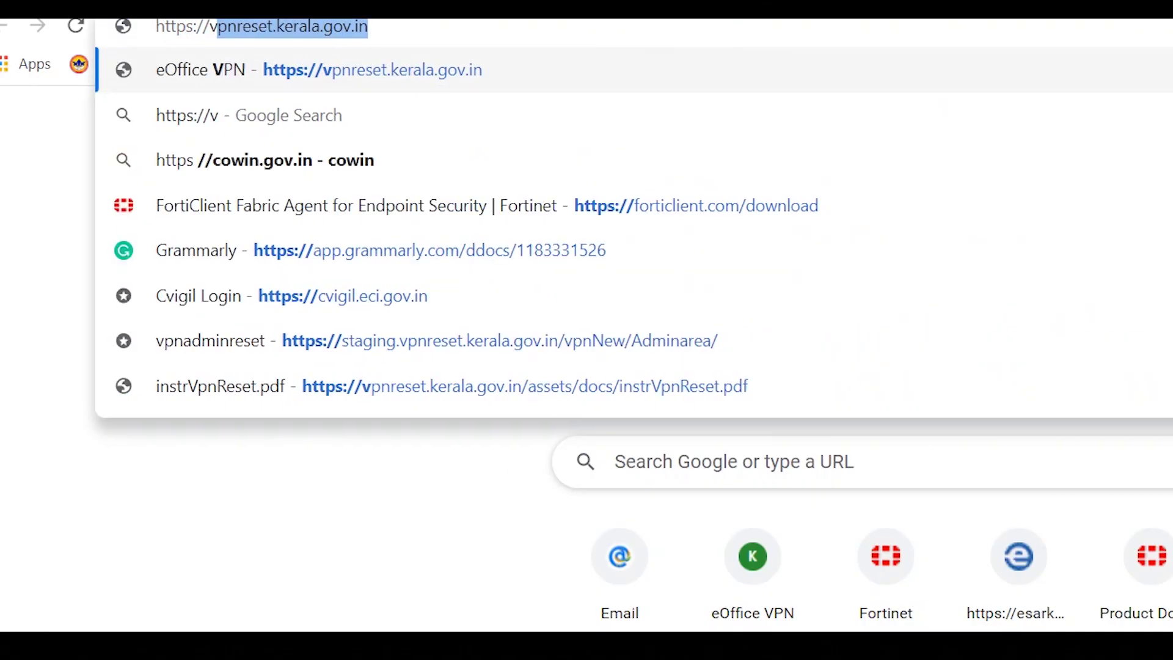
type("pn.kerala")
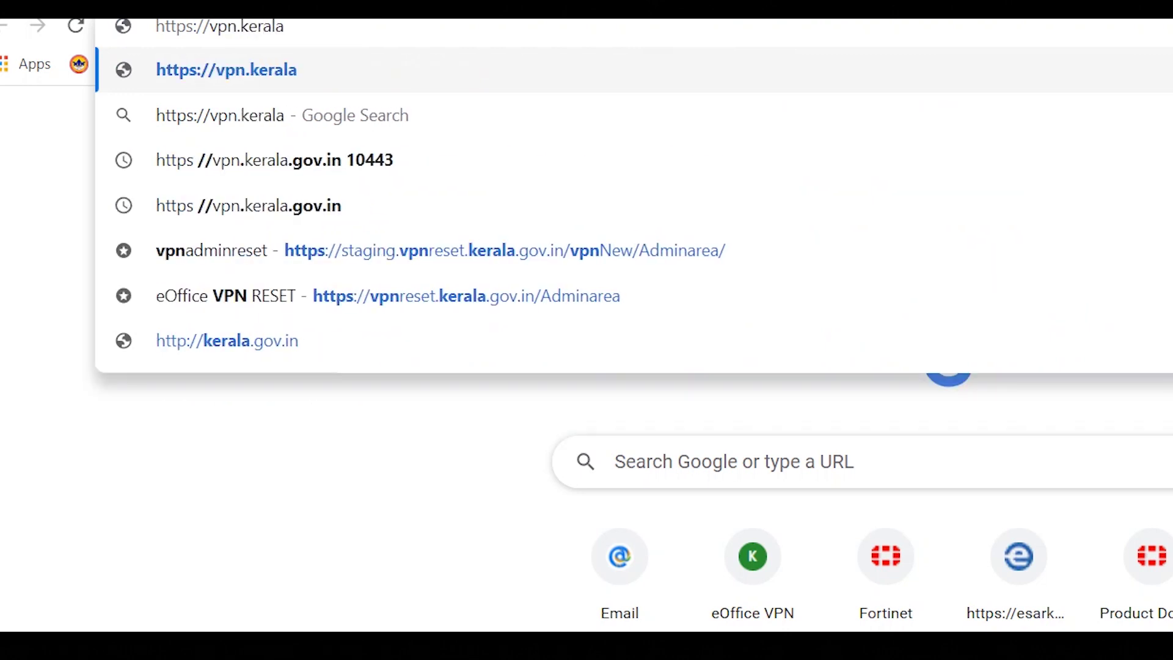
type(".gov.in:10443")
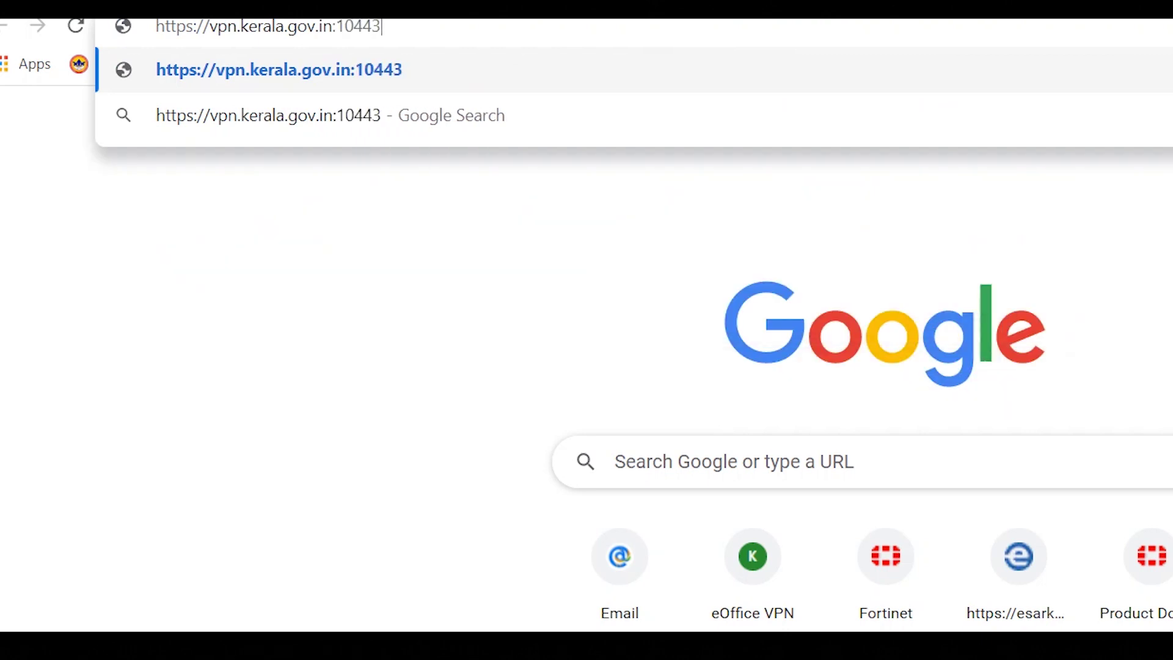
key("Return")
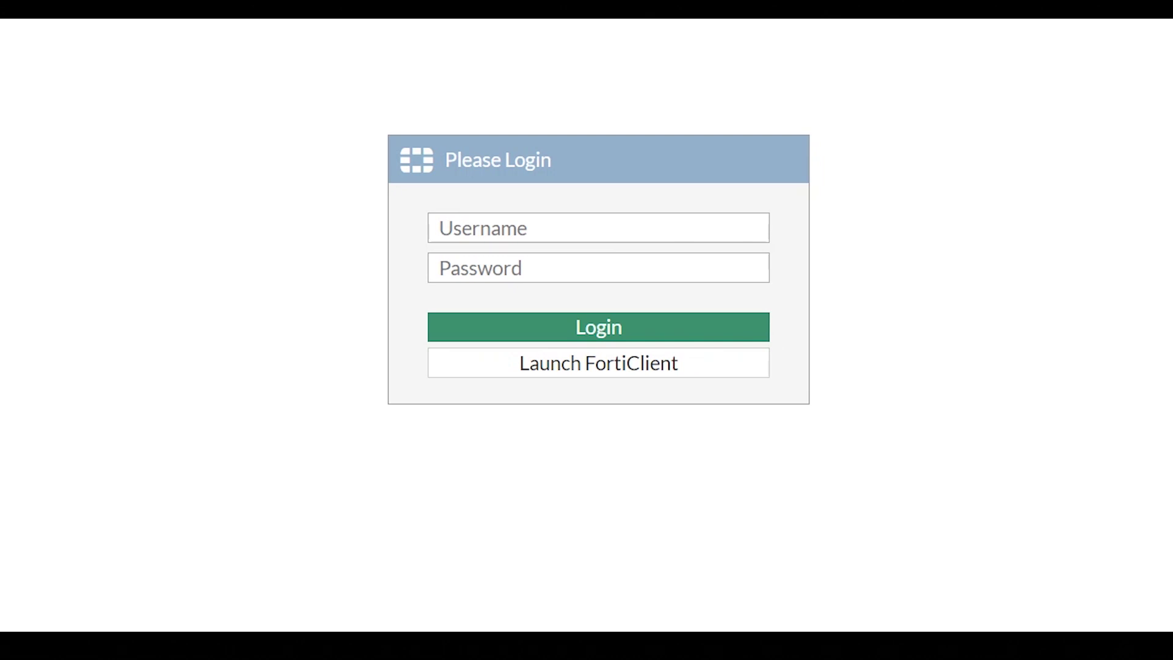
Log in to the SSL-VPN portal with the VPN username and password, then open the esarkar.kerala.gov.in bookmark.
left_click(440, 227)
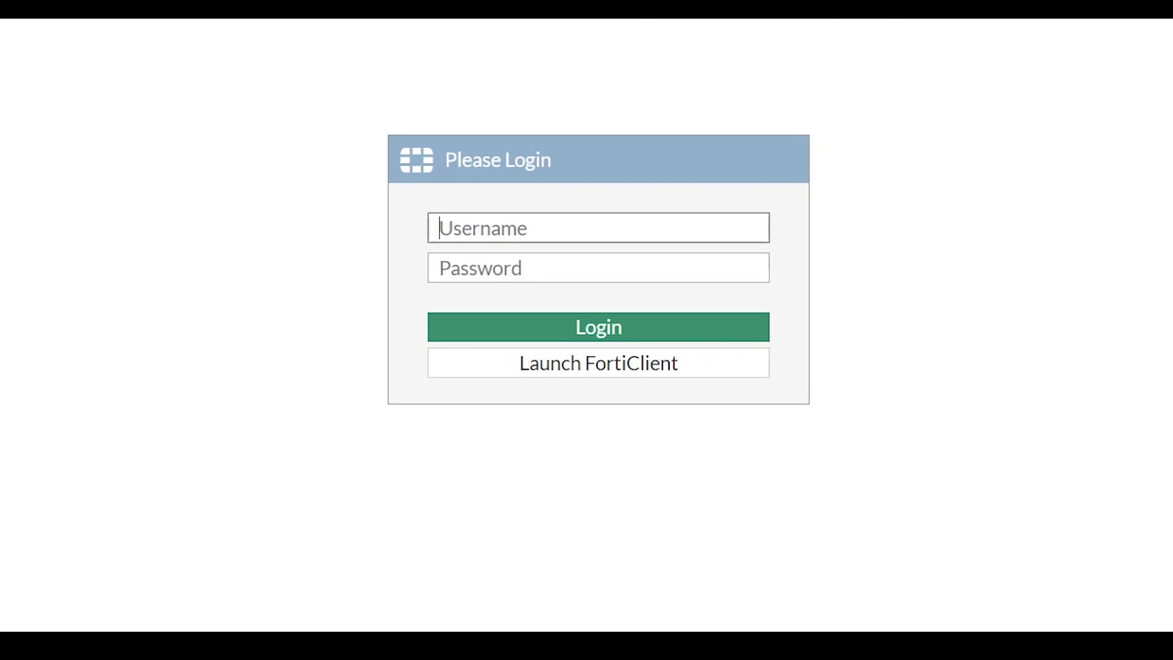
type("ahmed.ksitm")
key("Tab")
type("*********")
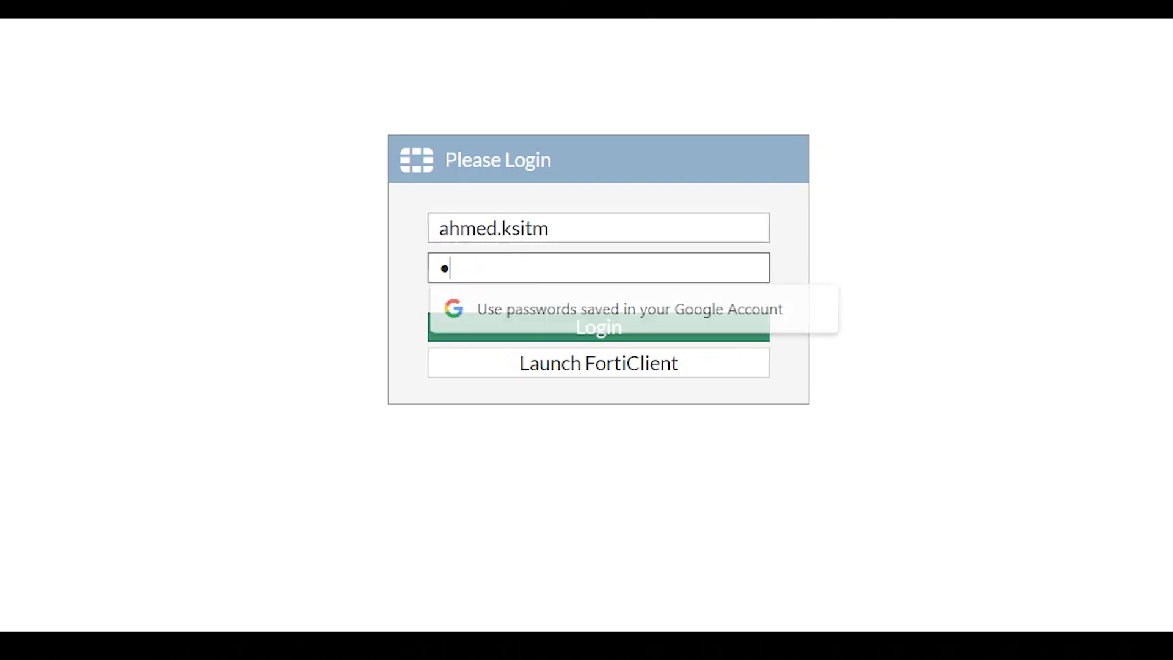
type("**")
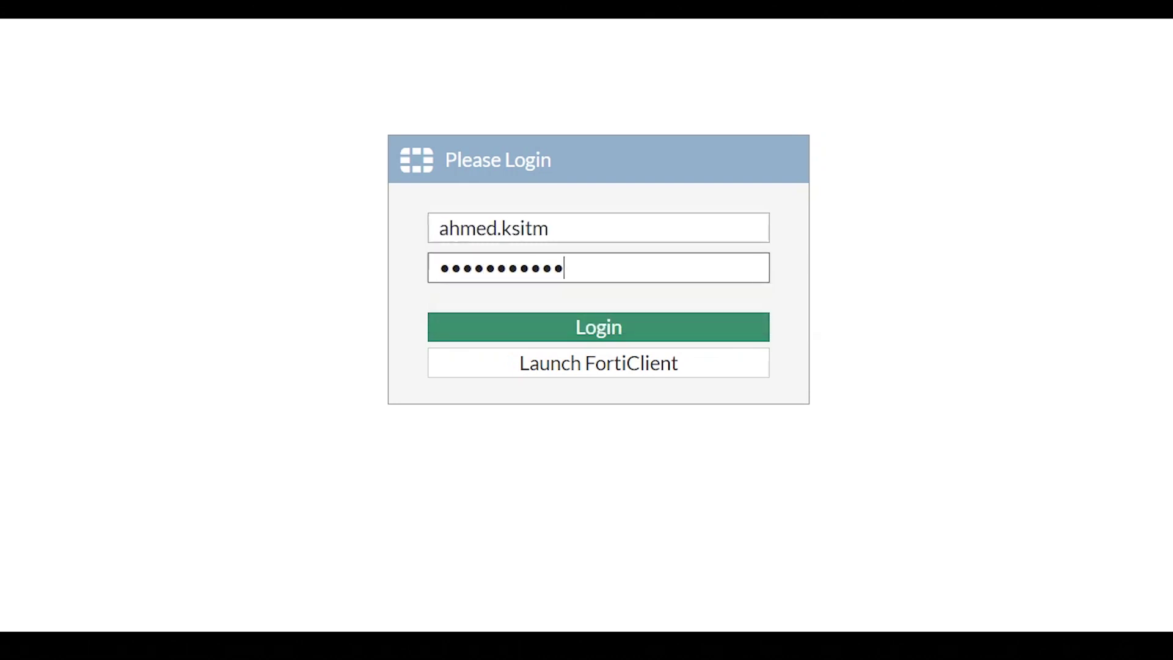
key("Return")
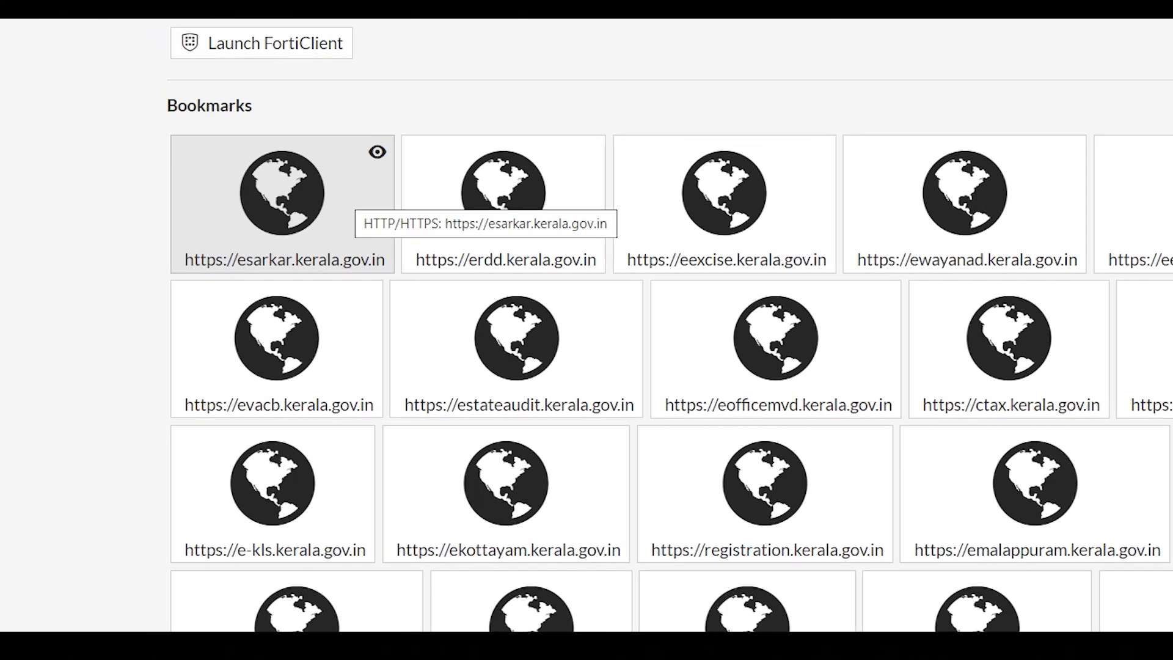
left_click(477, 171)
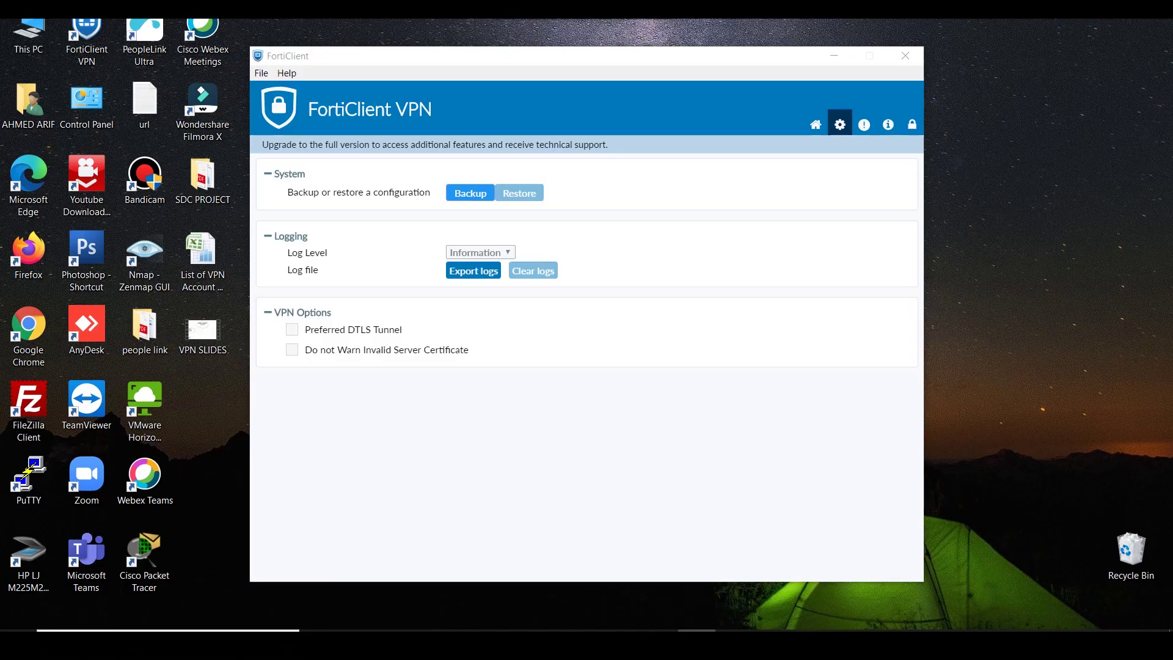
Save a configuration backup named 'vpn backup' on the Desktop, protected by a password entered twice.
left_click(87, 316)
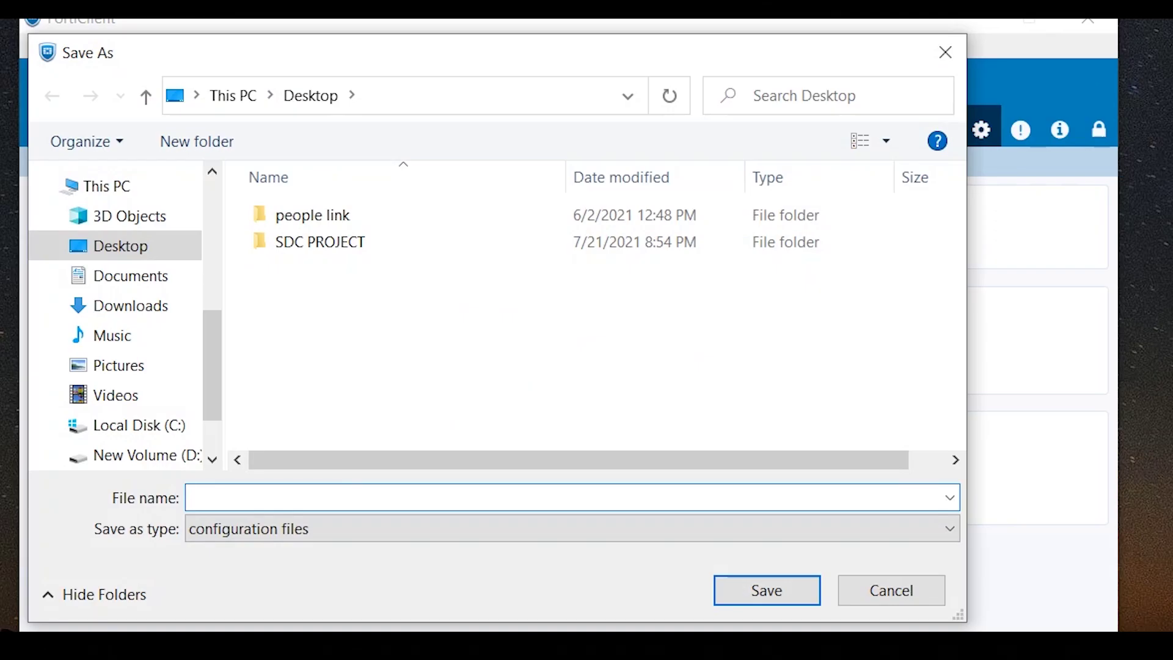
type("vpn")
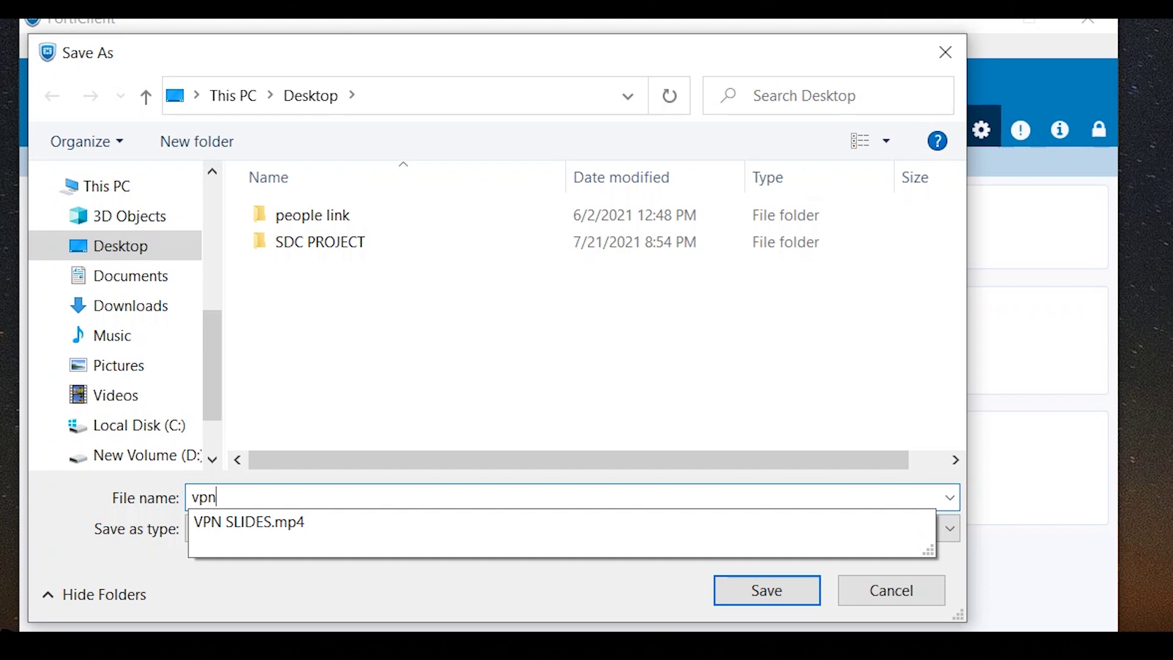
type(" backup")
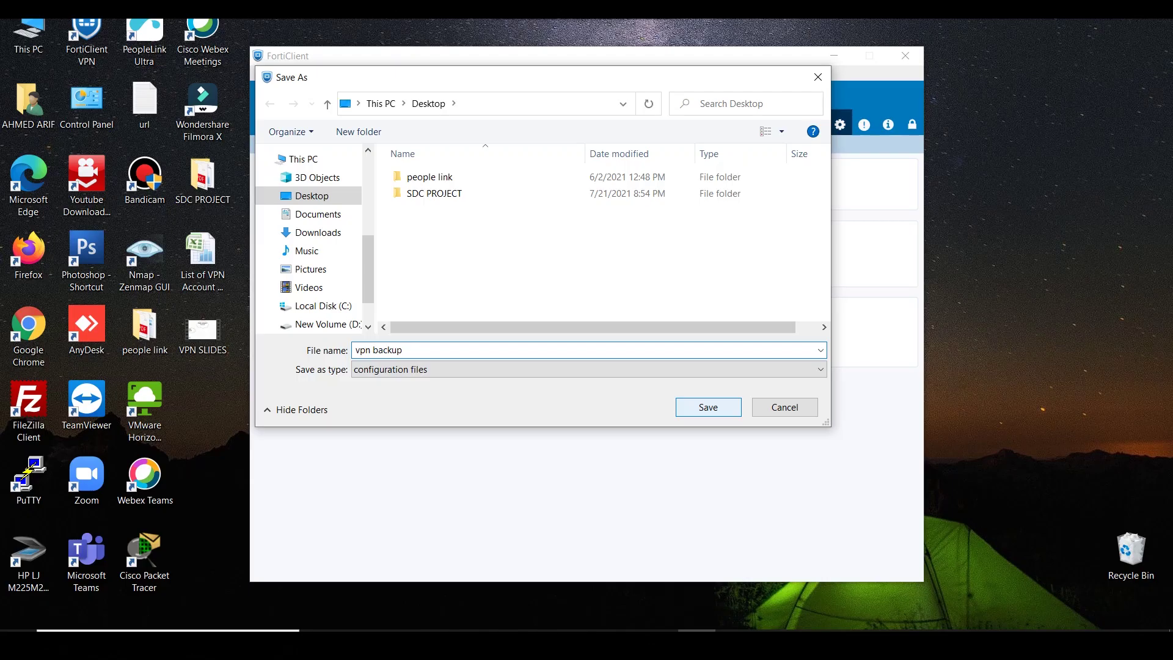
key("Return")
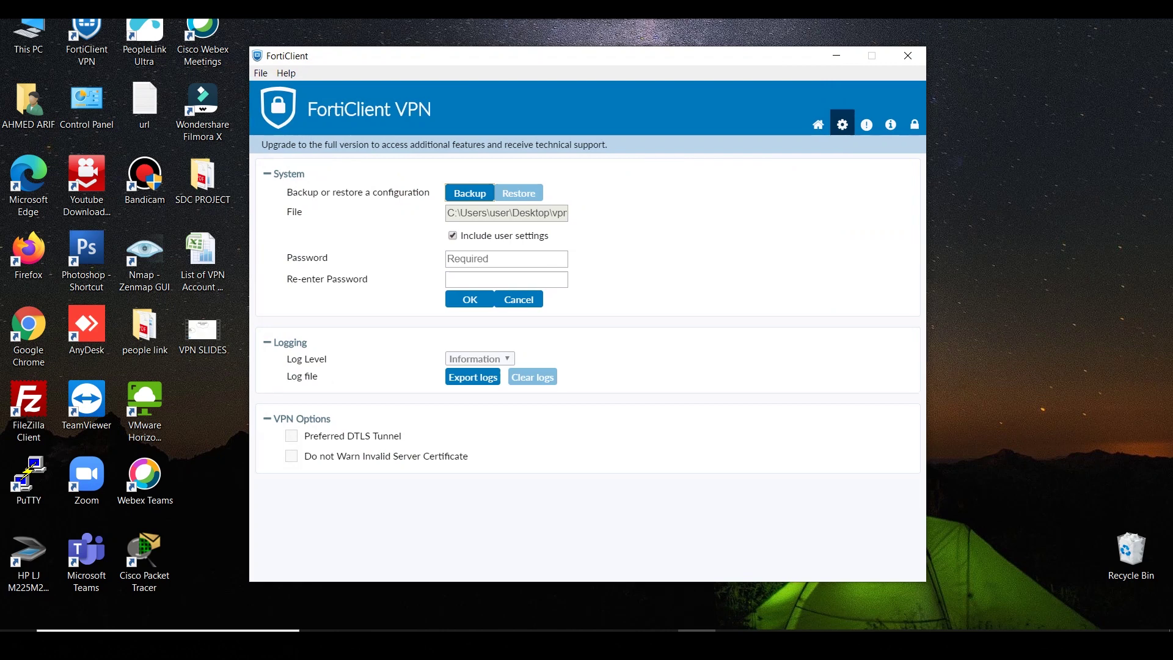
left_click(507, 259)
type("•••••••••••")
key("Tab")
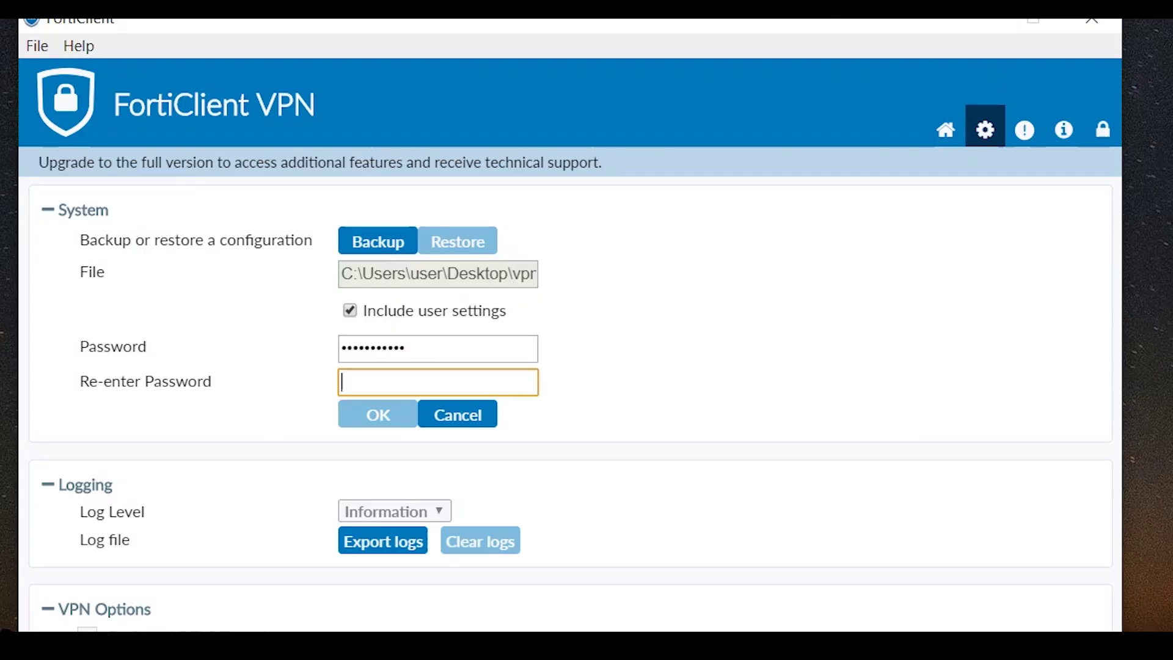
type("•••••••••••")
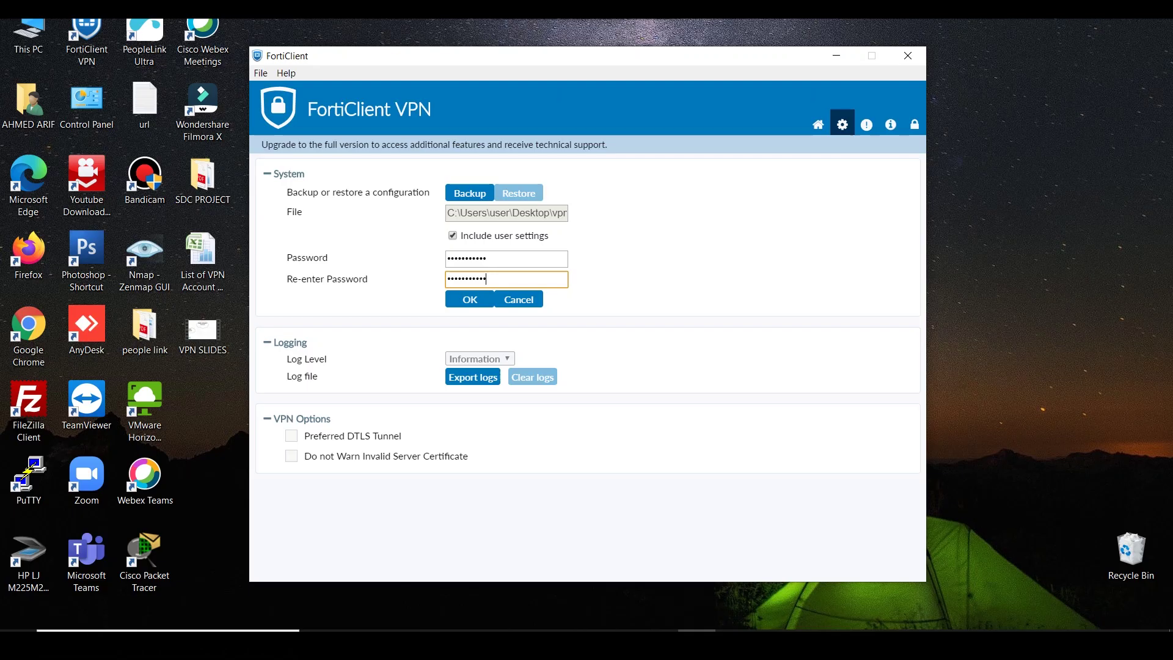
key("Return")
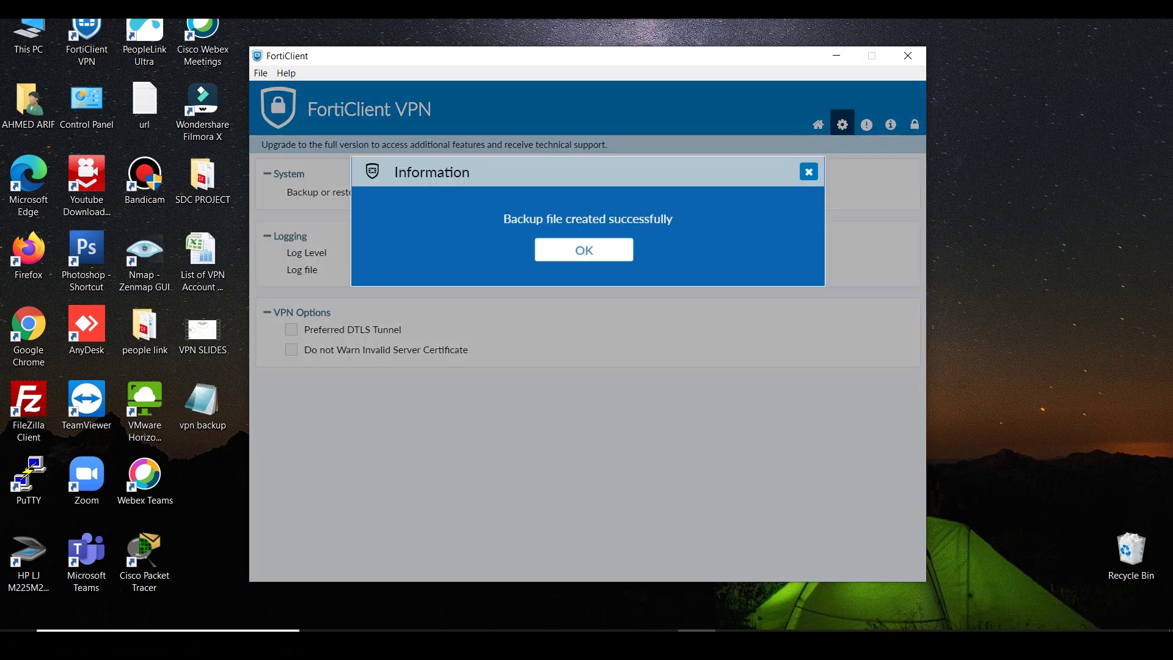
key("Return")
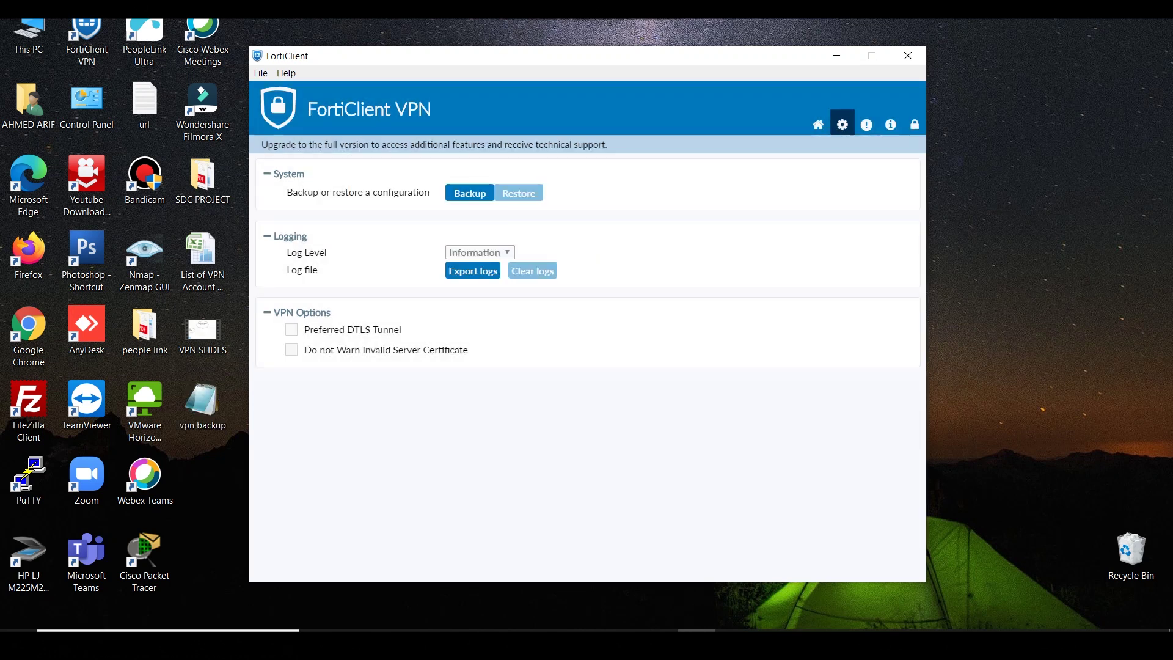
Delete the IPSEC VPN connection from the home page and confirm with Yes.
left_click(818, 125)
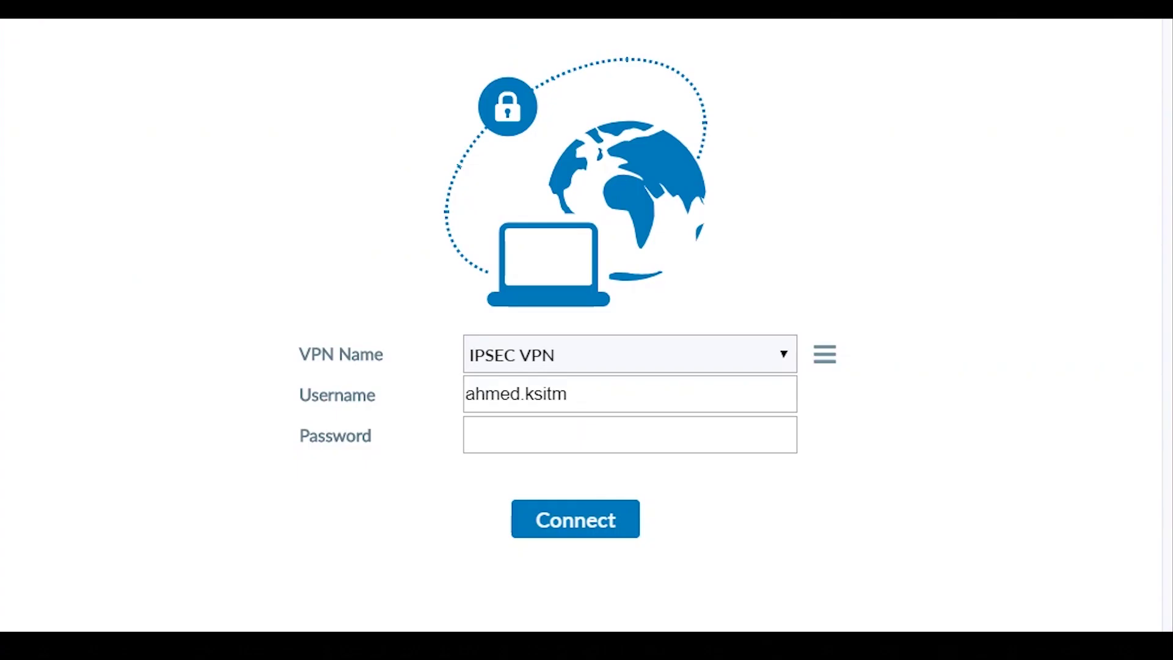
left_click(825, 354)
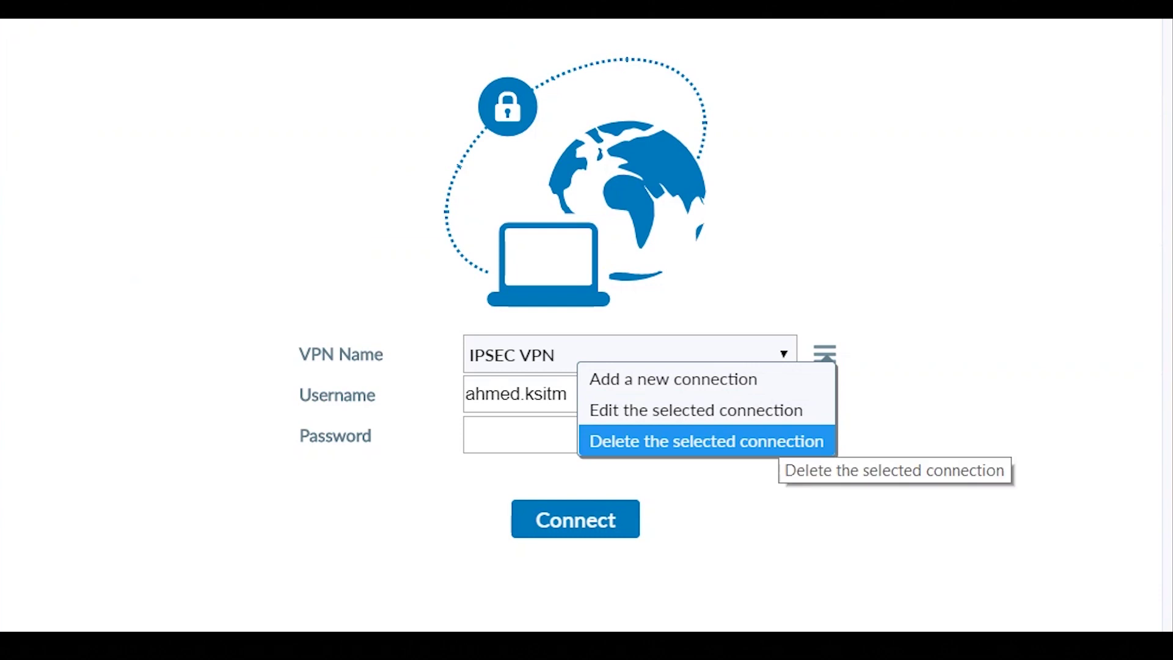
left_click(773, 441)
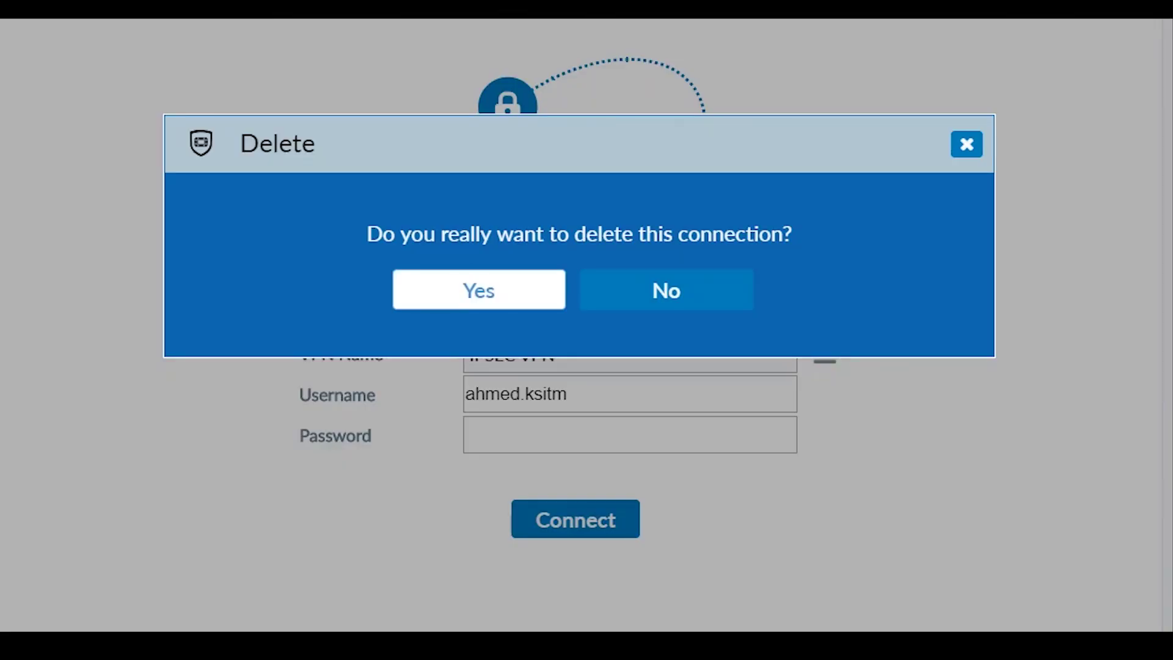
left_click(479, 291)
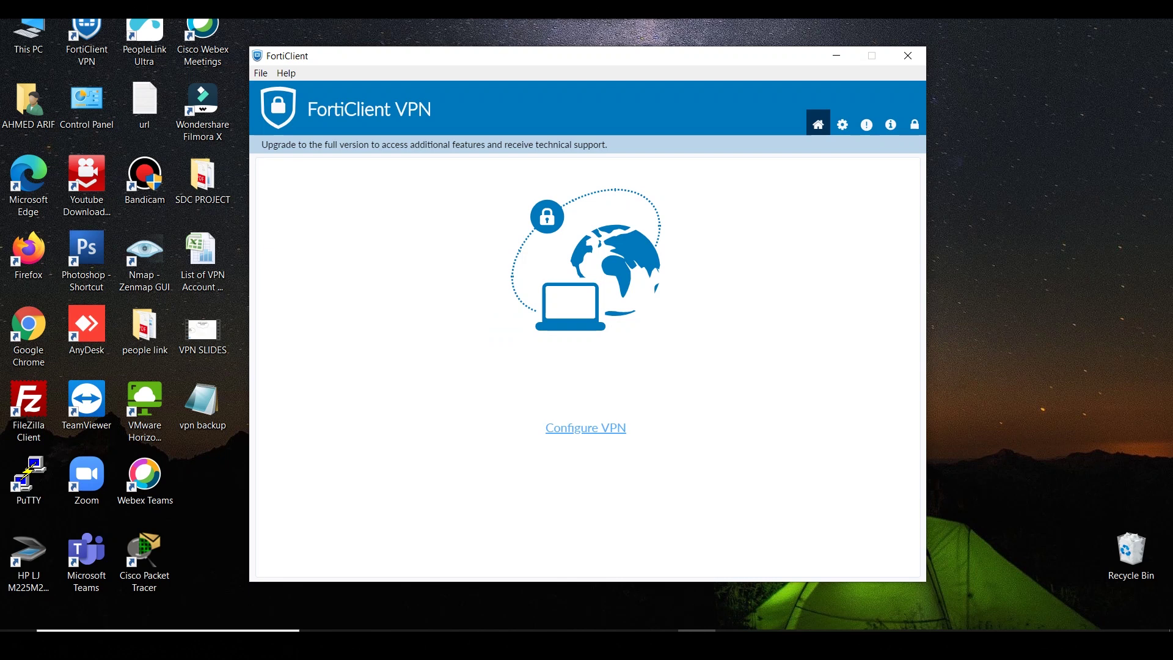
Restore the configuration from the 'vpn backup' file using its password, then dismiss the success message.
left_click(842, 125)
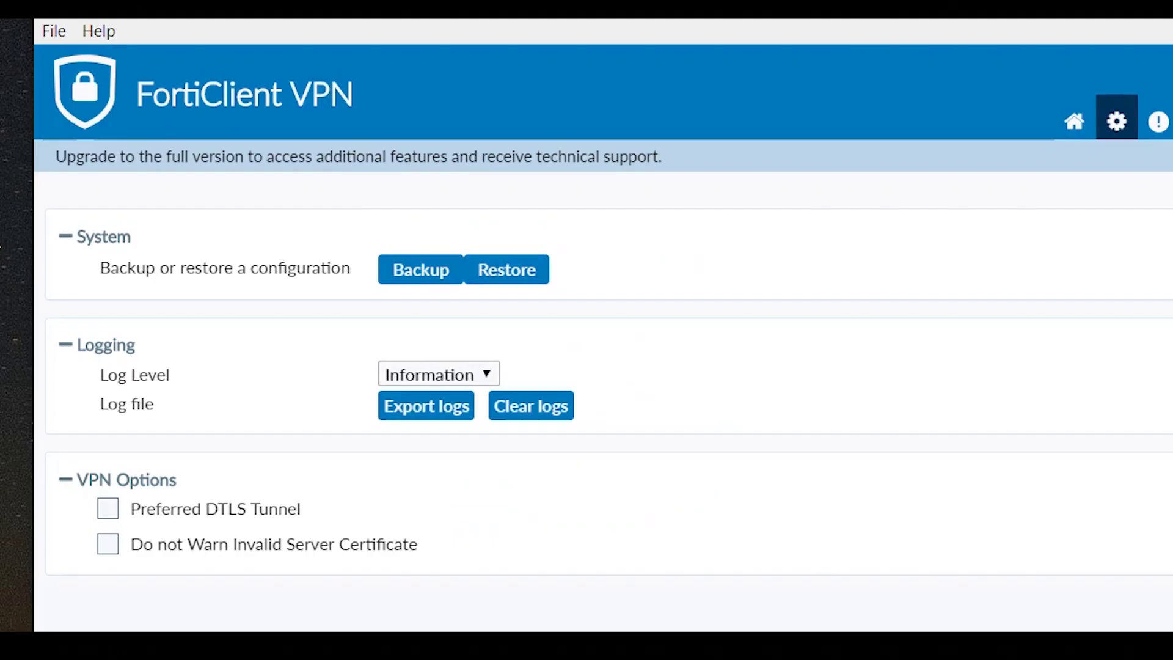
left_click(507, 270)
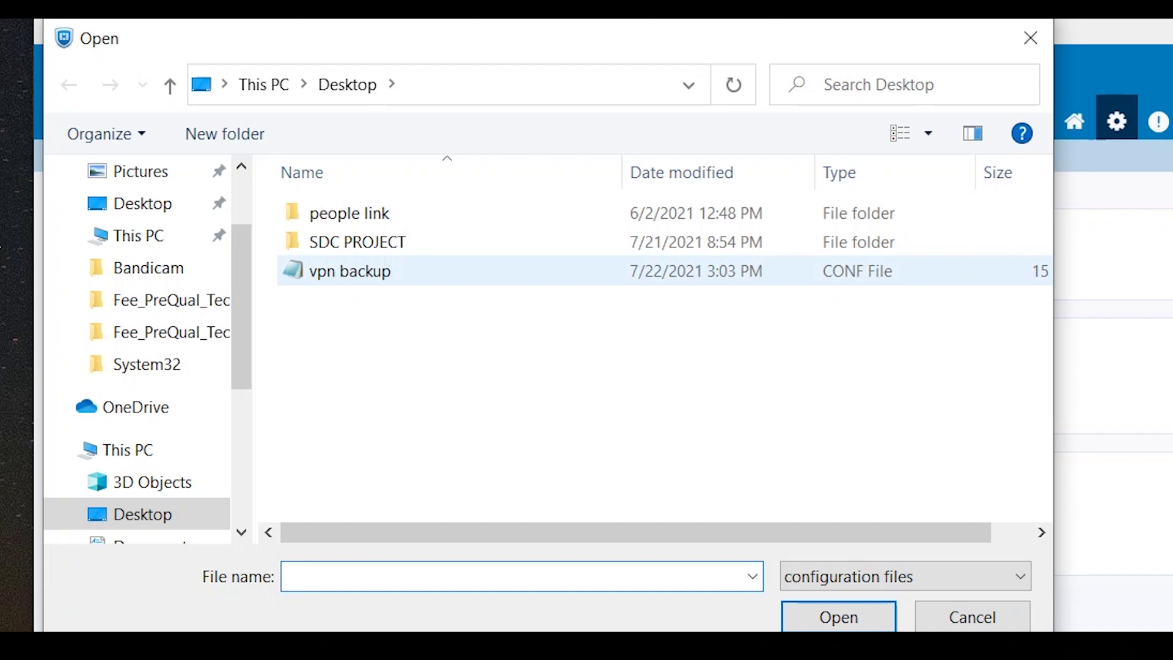
left_click(342, 274)
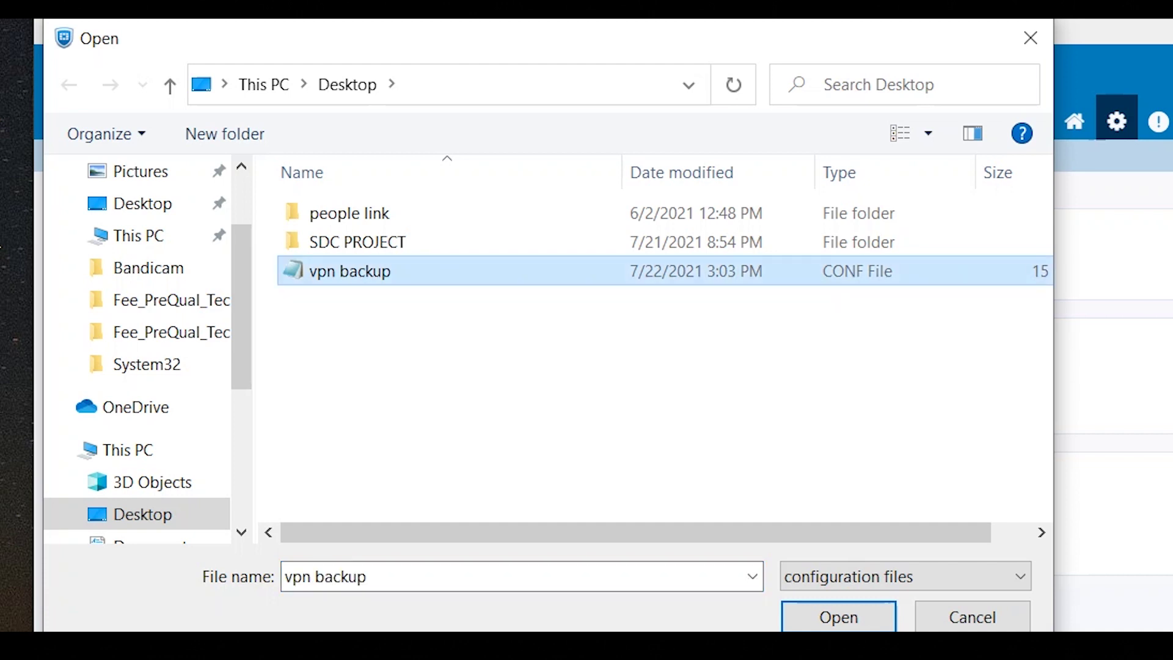
left_click(838, 617)
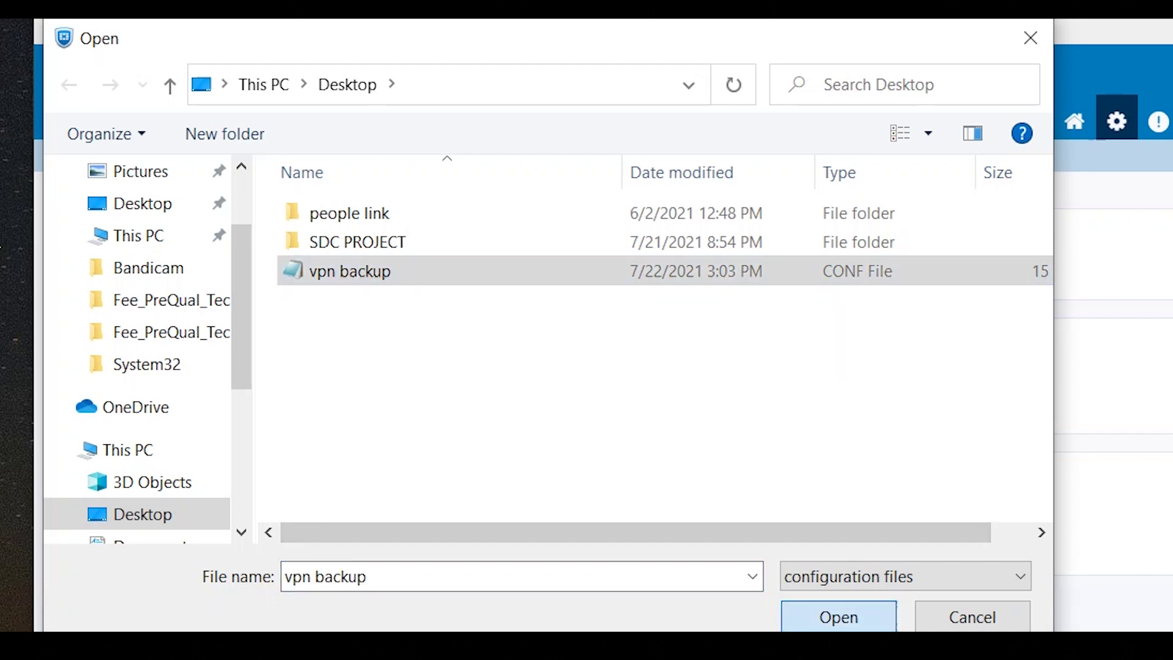
left_click(427, 343)
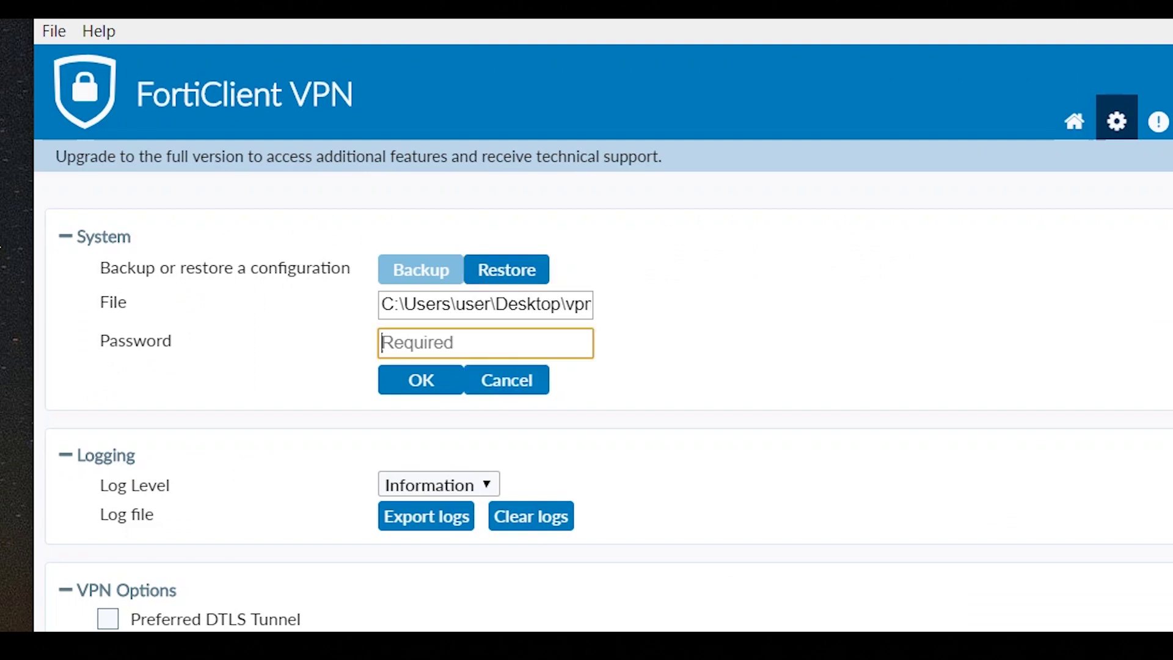
type("•••••••")
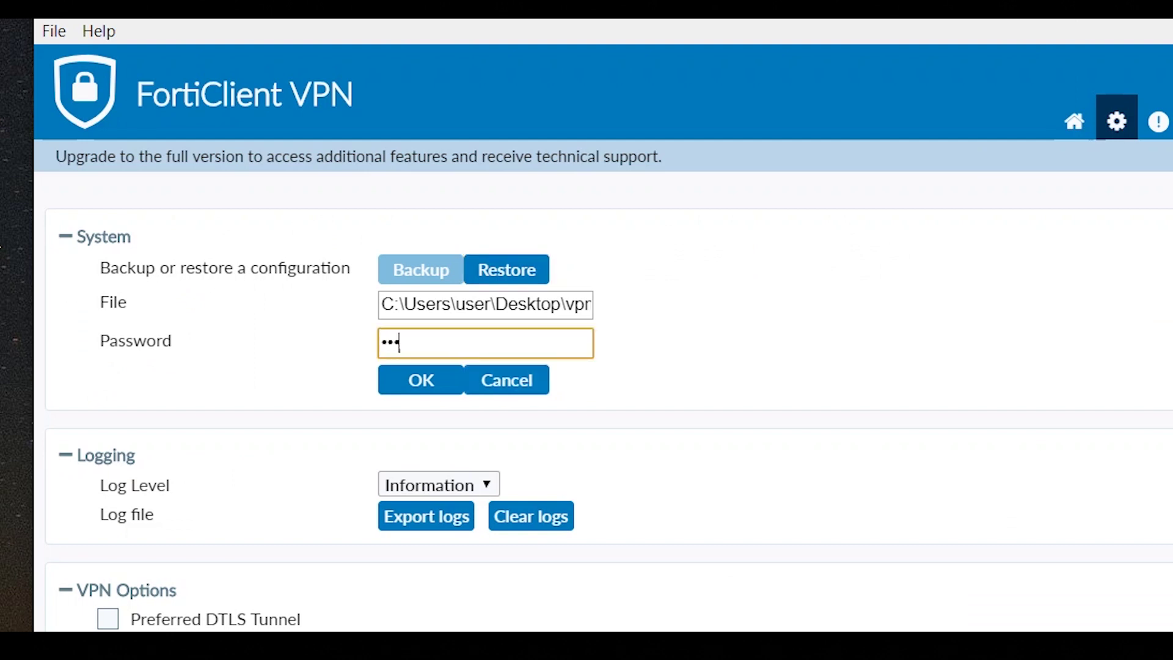
type("••••")
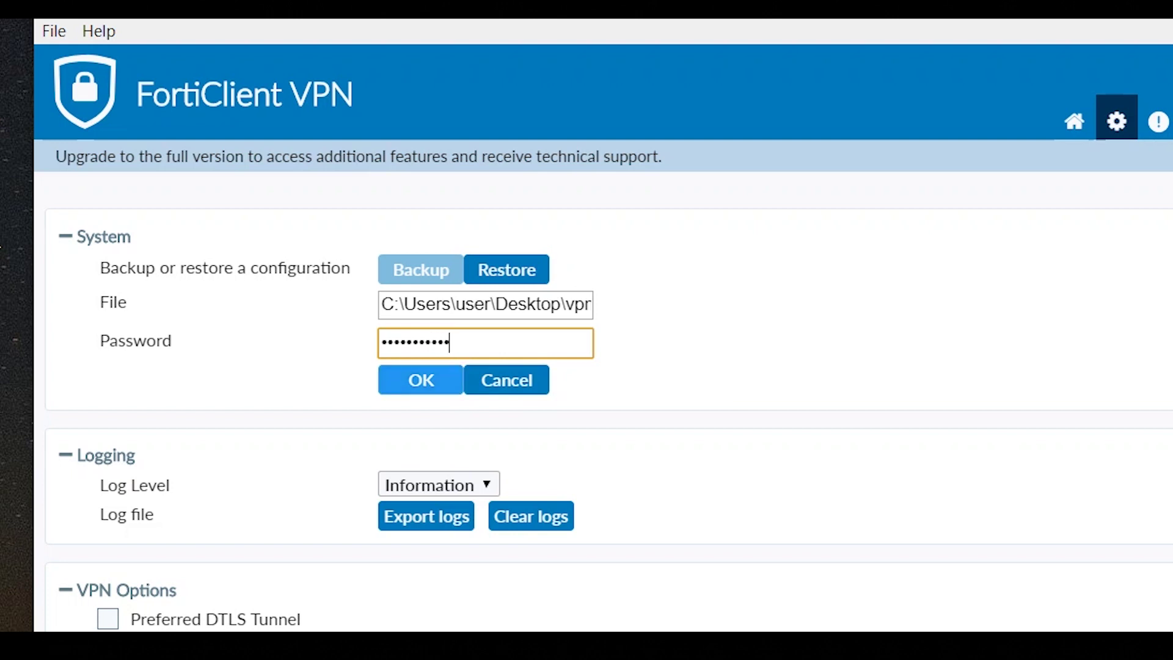
left_click(421, 381)
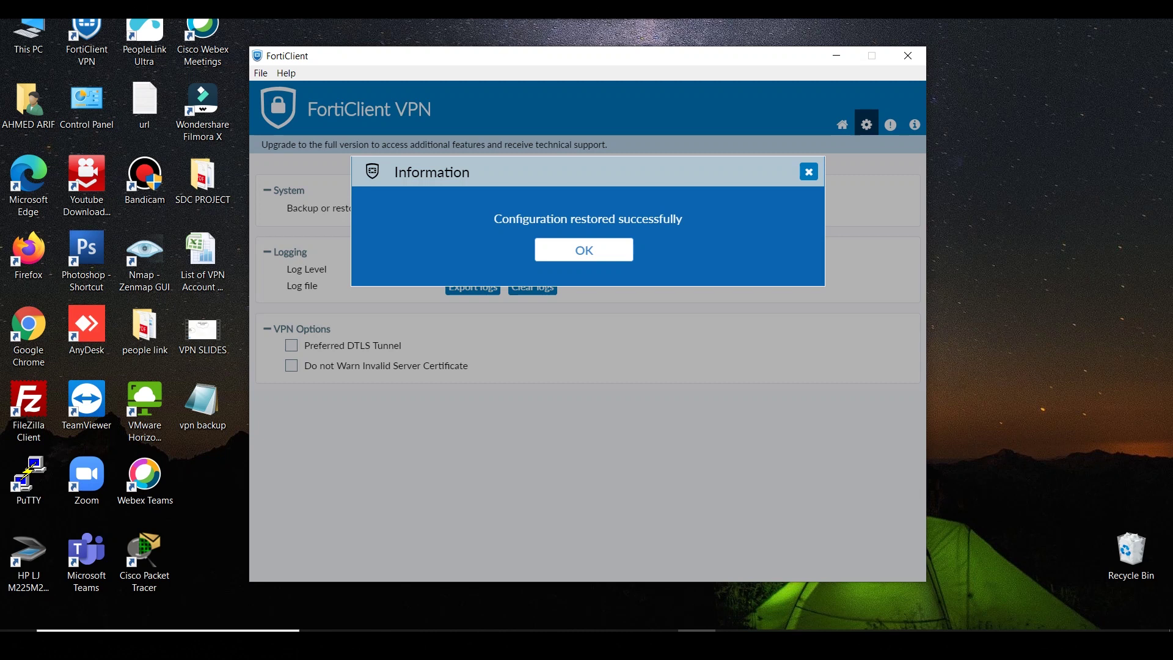
left_click(584, 250)
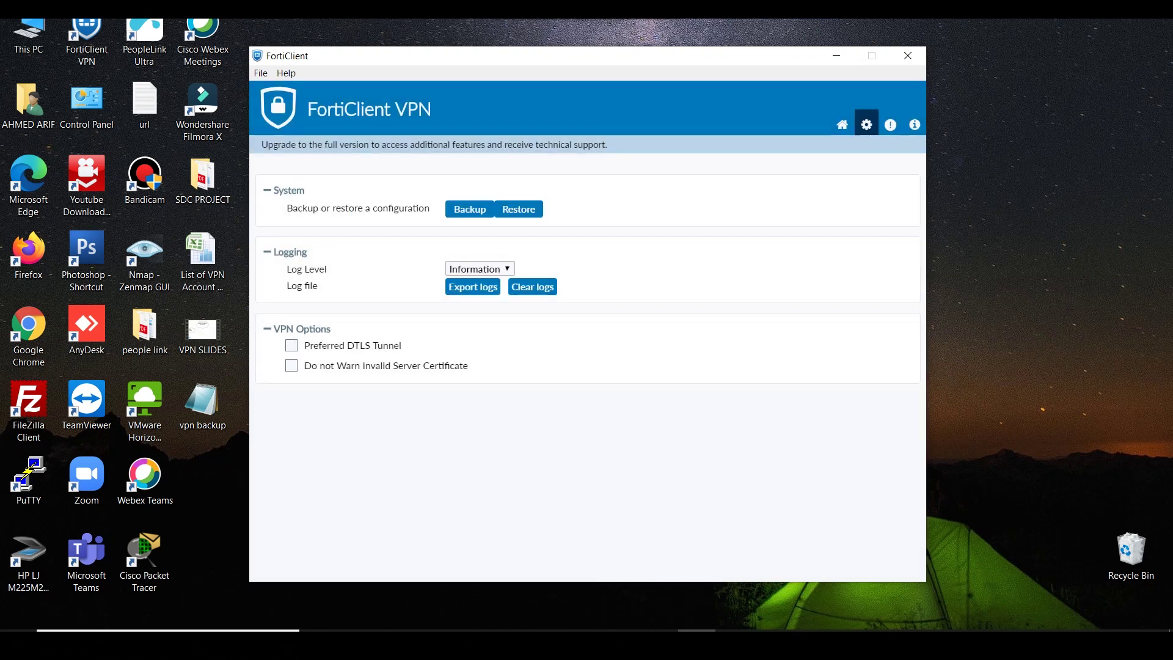
List the restored VPN connections and keep IPSEC VPN selected.
key("alt+Down")
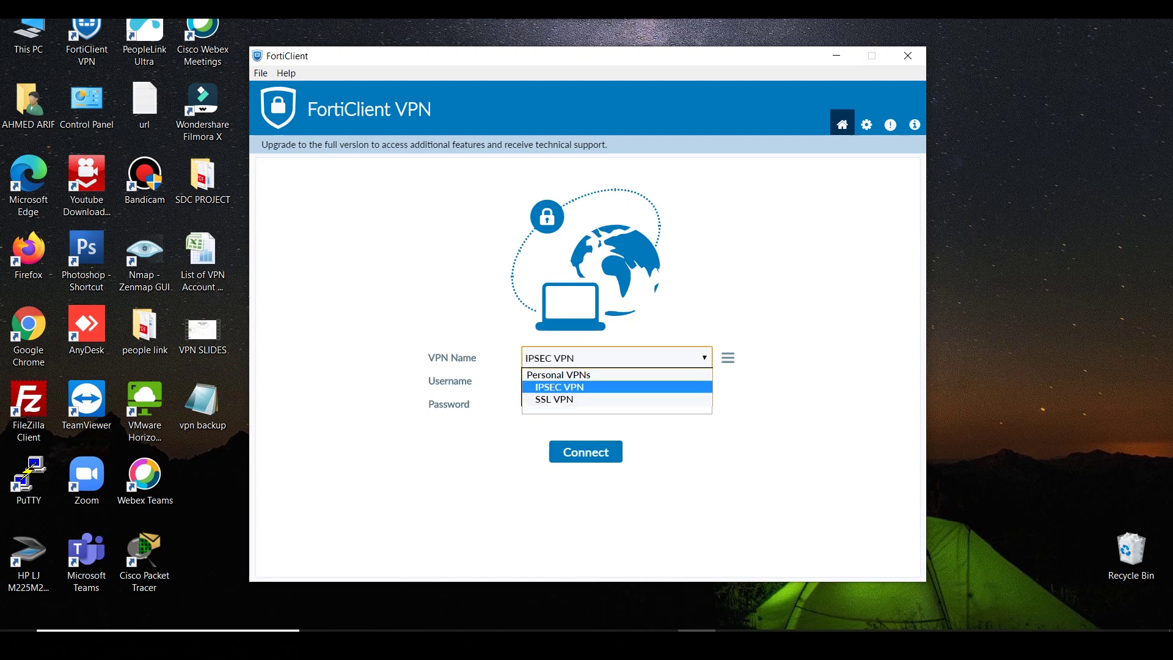
key("Return")
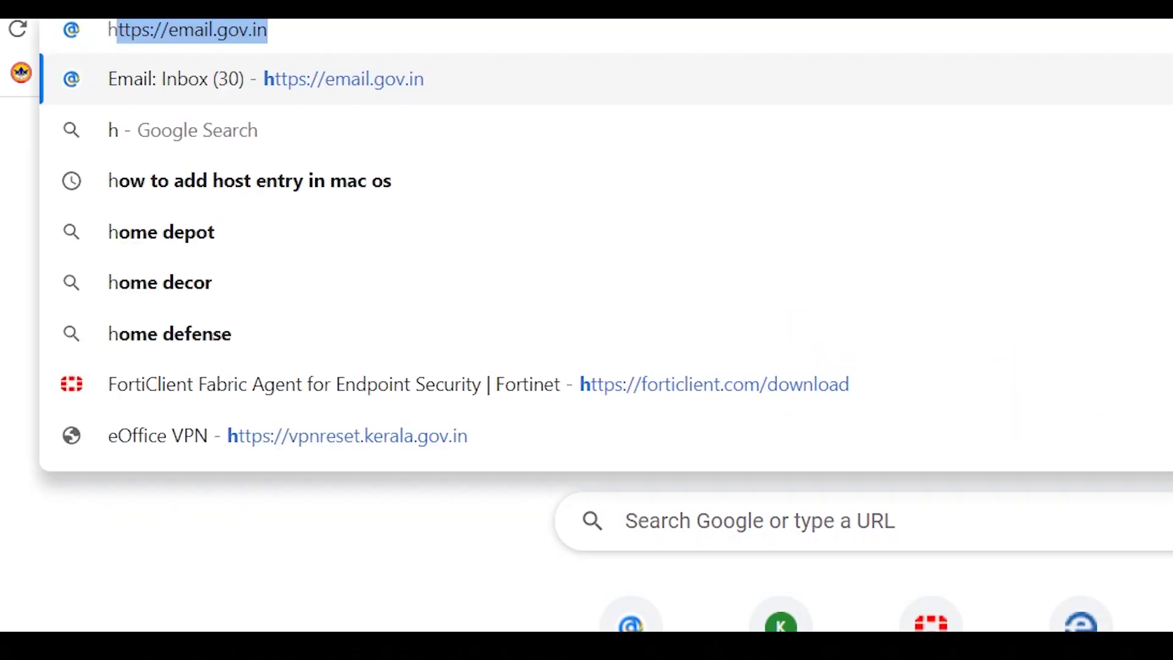
Go to the vpnreset.kerala.gov.in password reset site from the address bar suggestion.
type("s")
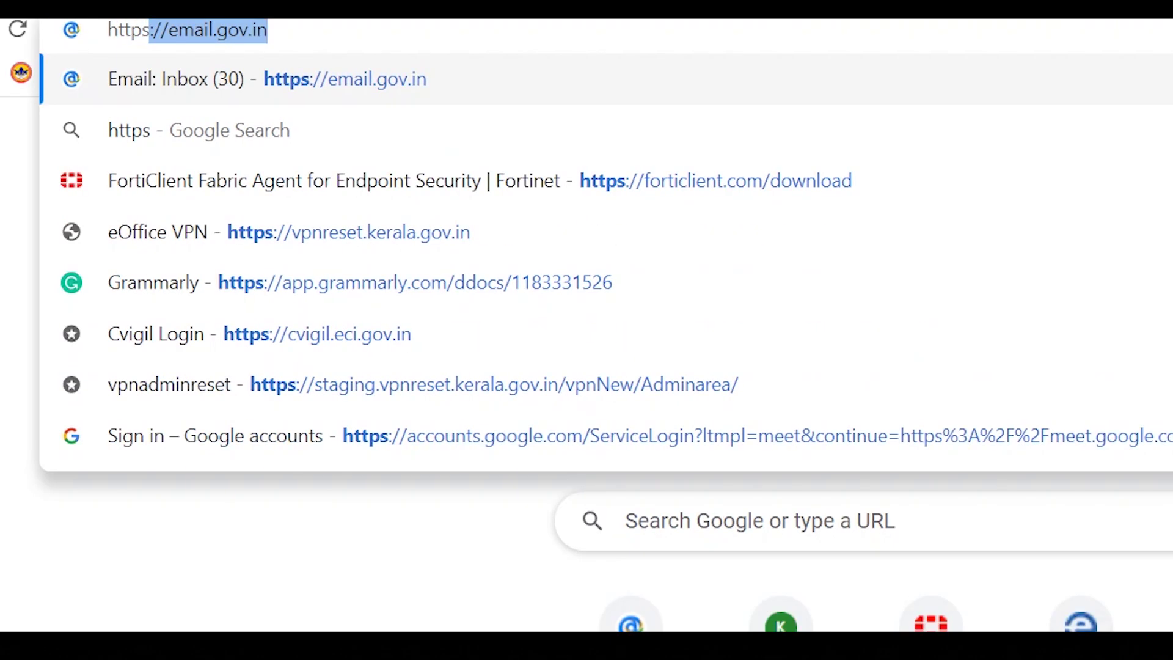
type("://v")
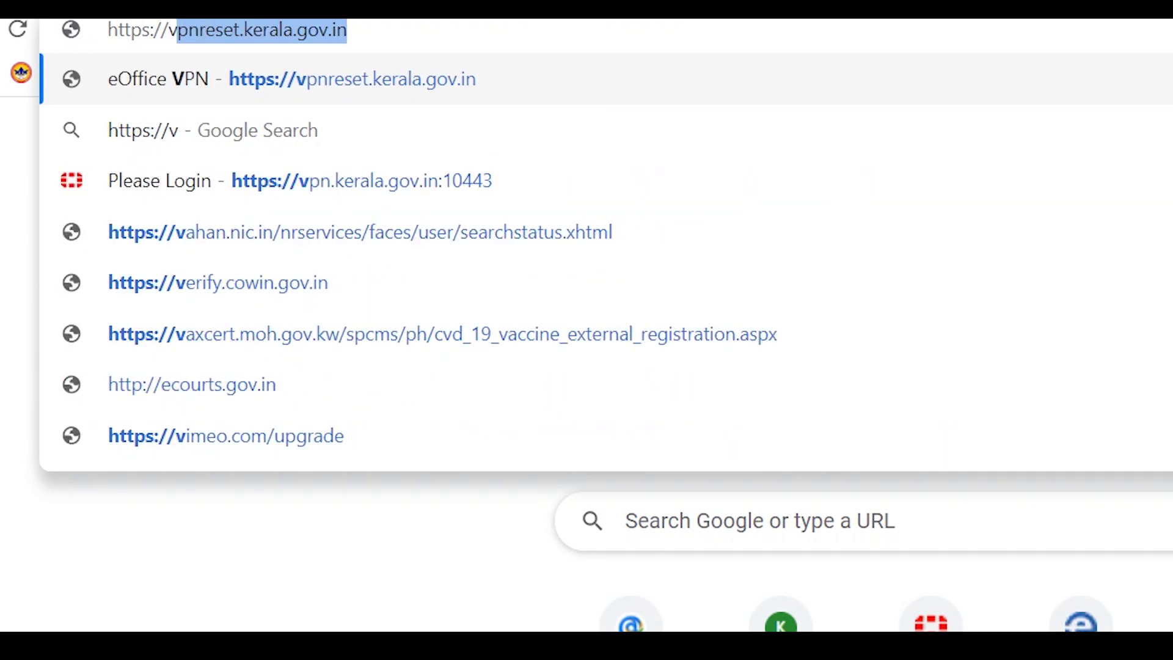
type("pnreset")
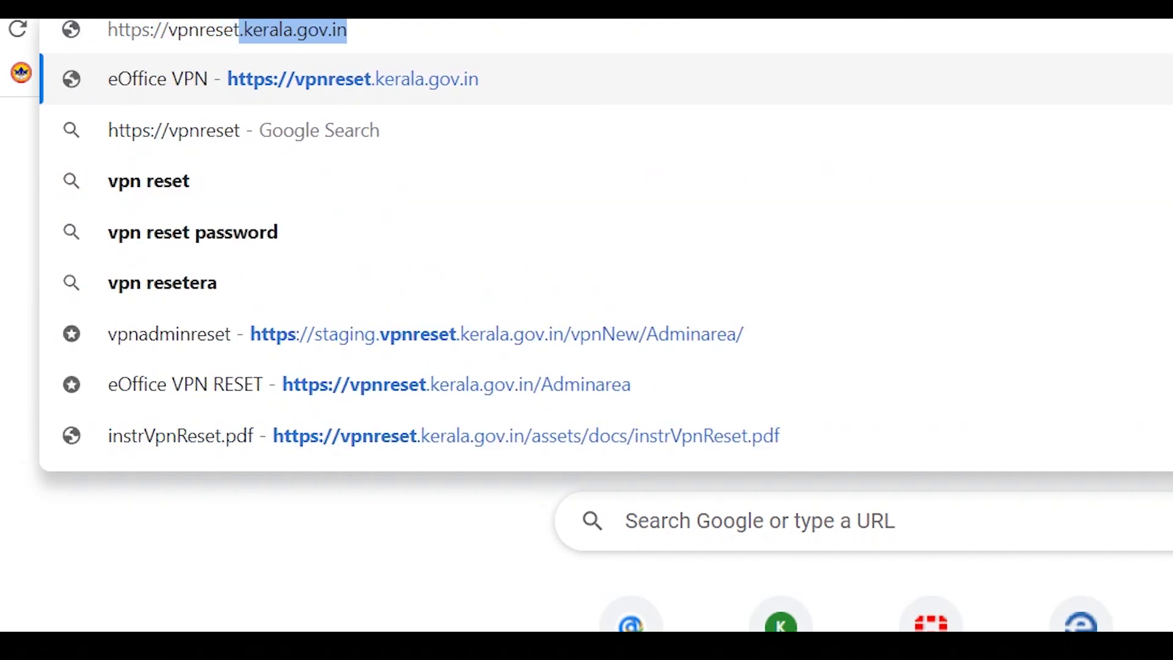
key("Return")
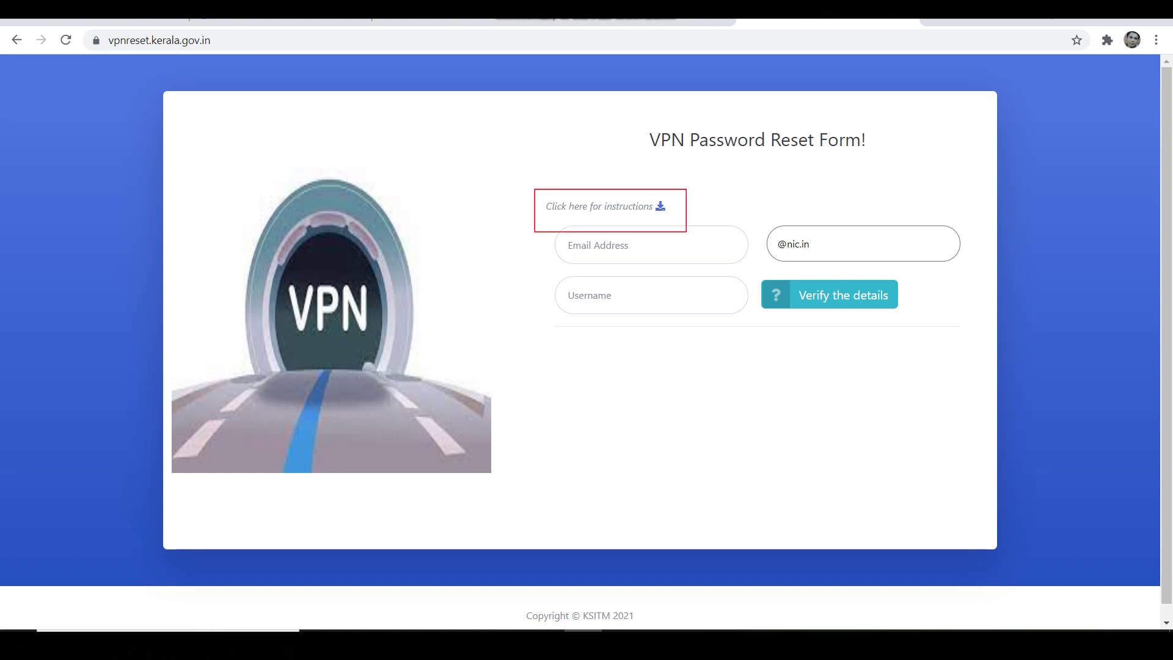
left_click(596, 245)
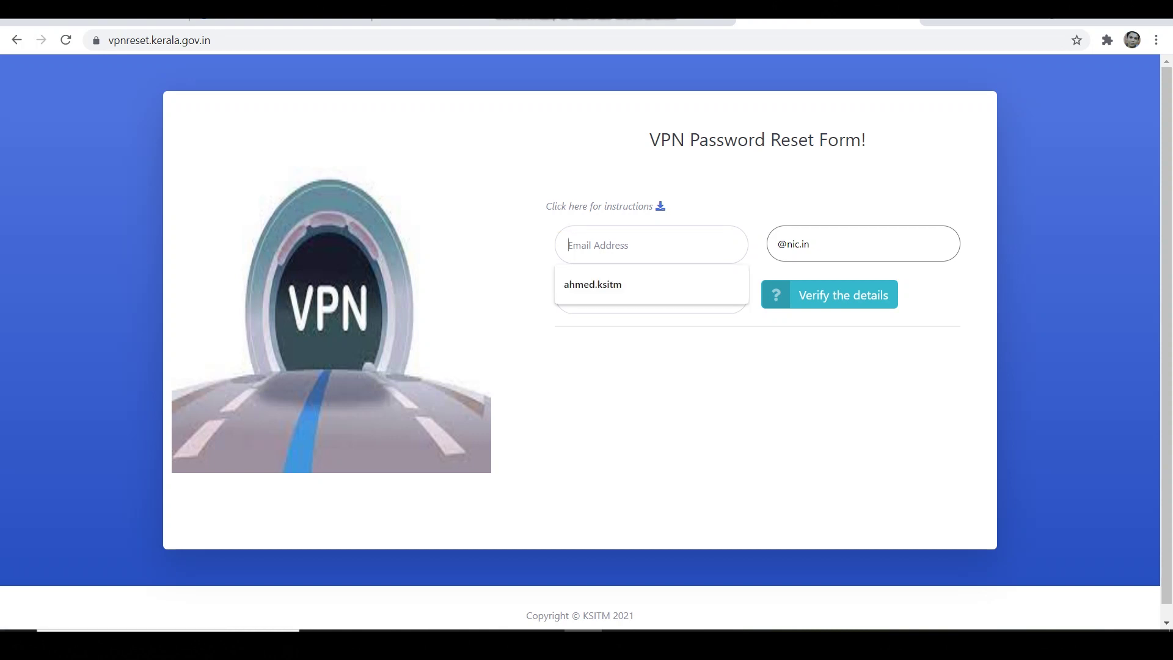
key("Down")
key("Return")
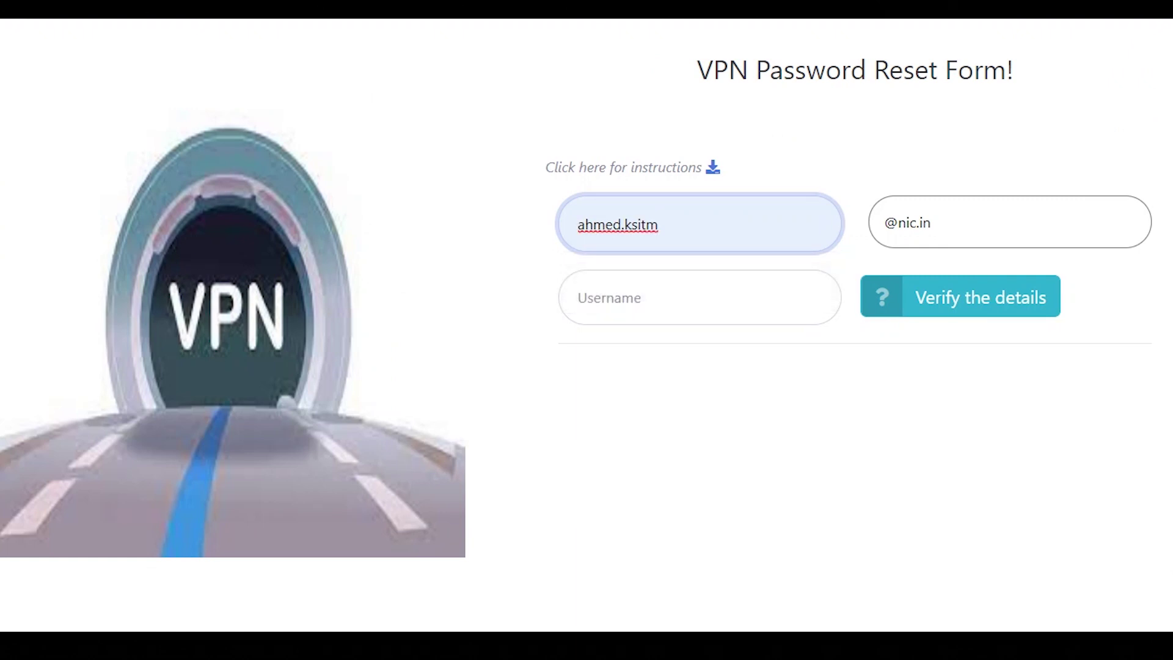
key("Tab")
key("alt+Down")
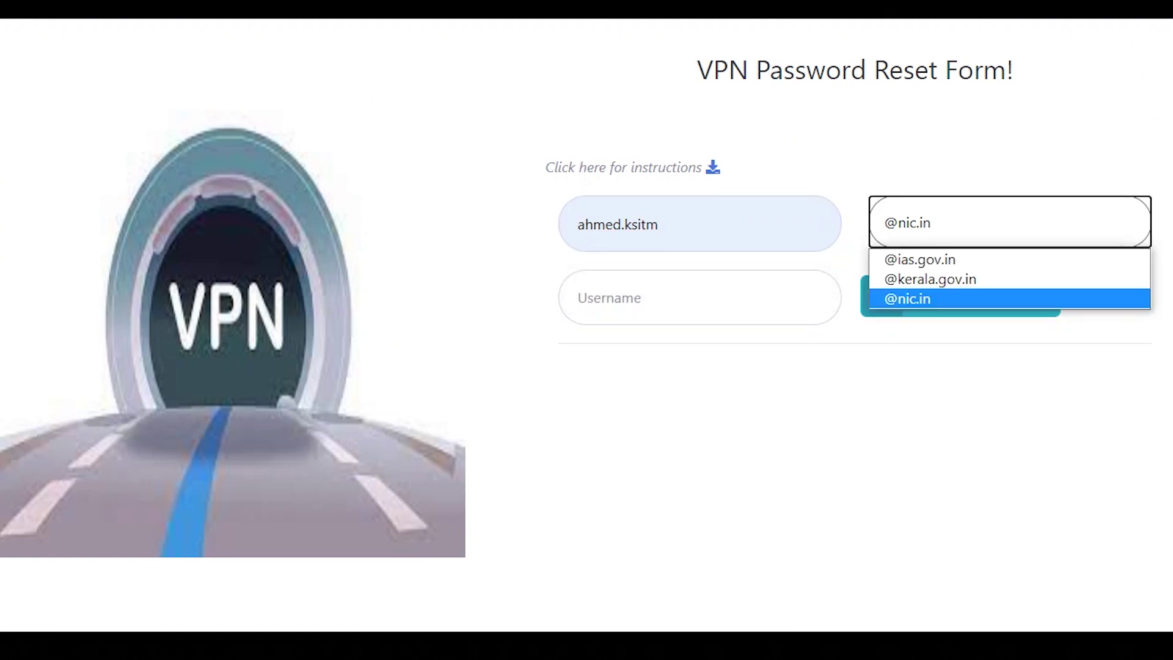
key("Up")
key("Up")
key("Down")
key("Down")
key("Up")
key("Return")
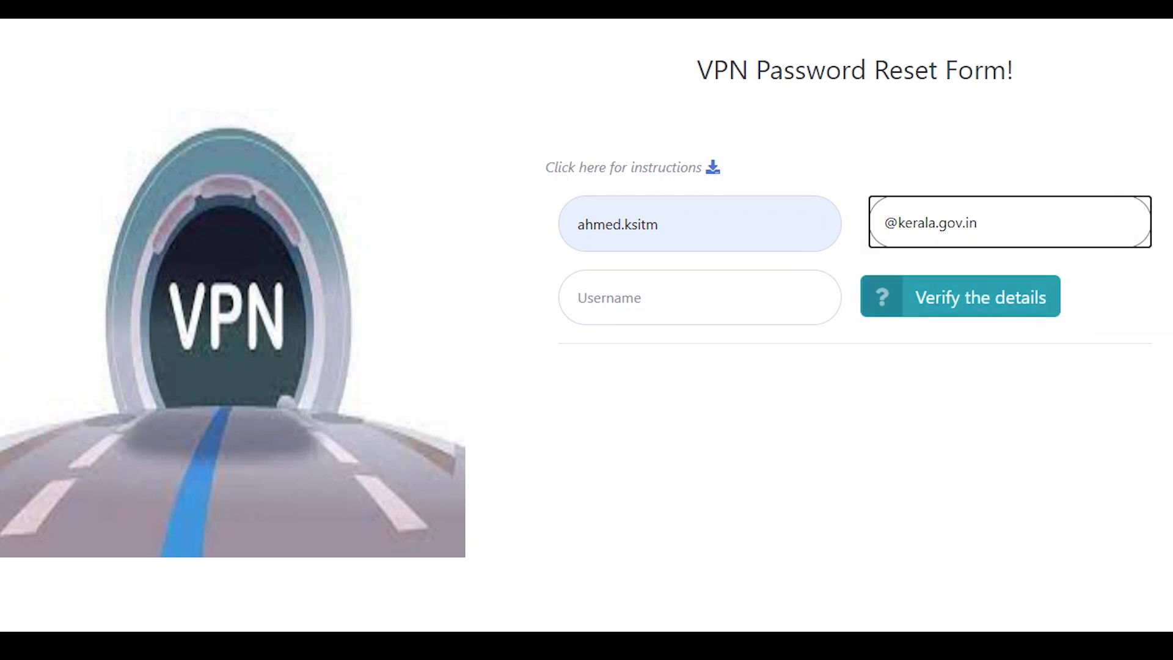
Fill the username field from its saved suggestion.
left_click(579, 298)
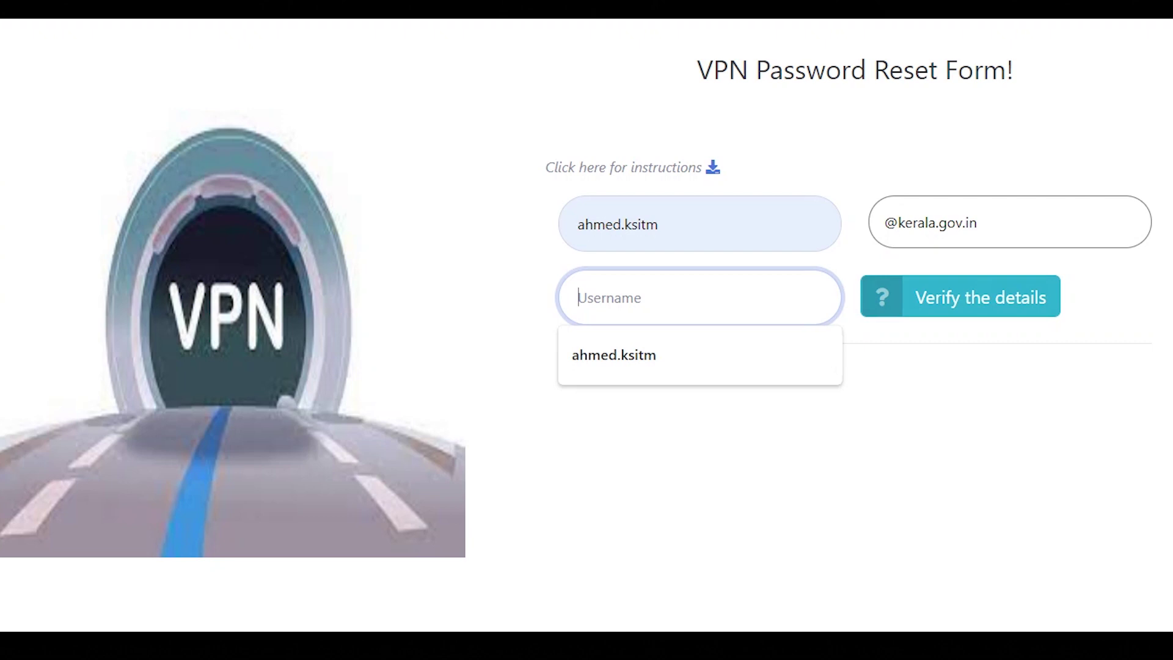
key("Down")
key("Return")
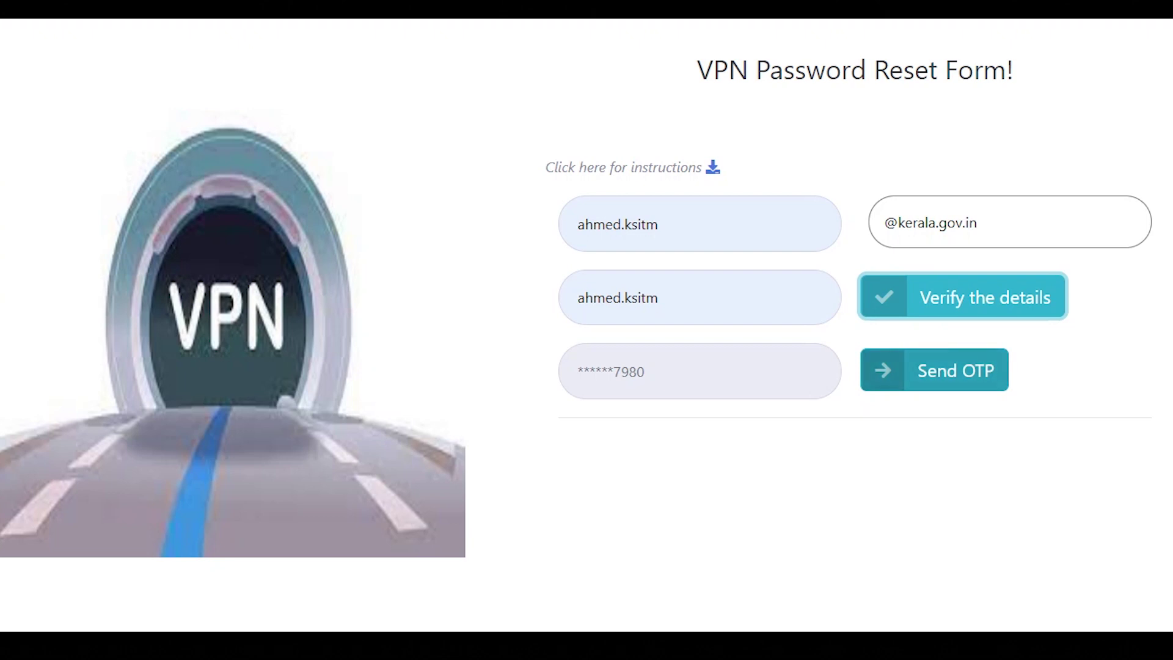
Send an OTP to the registered phone, enter the received code and validate it.
left_click(935, 370)
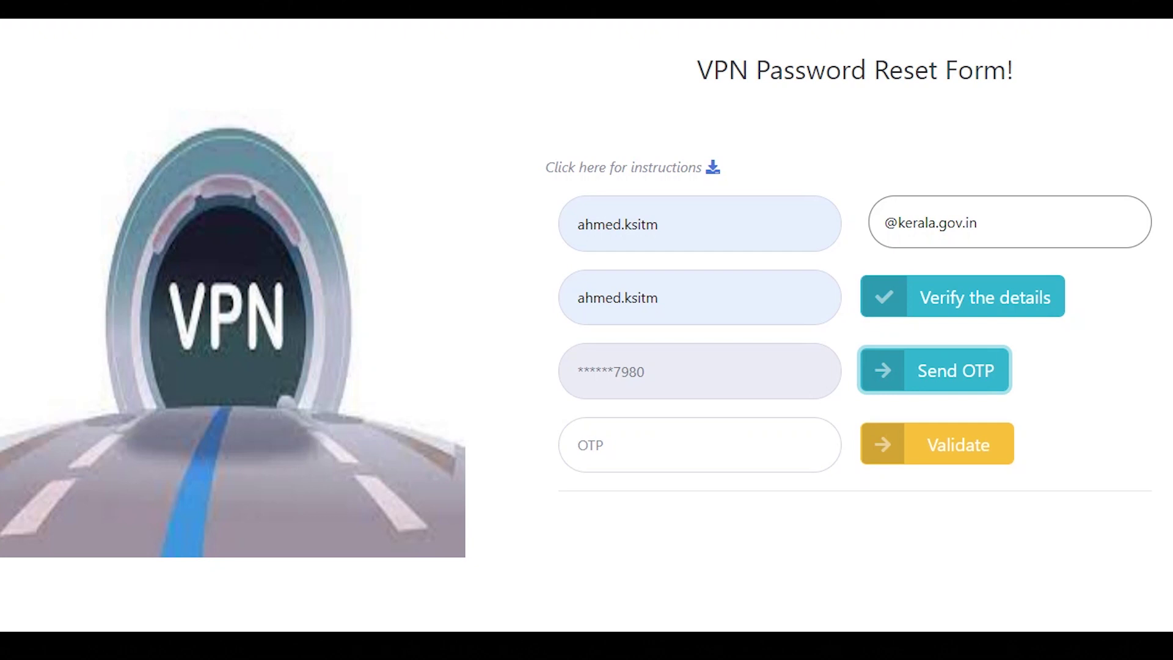
left_click(699, 445)
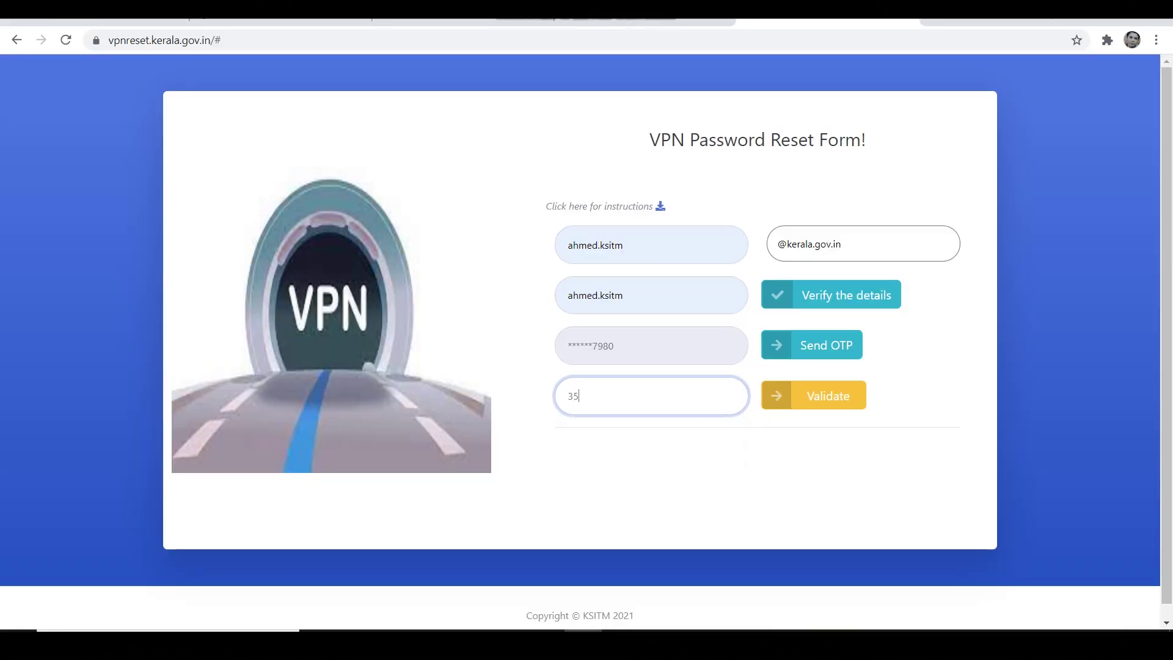
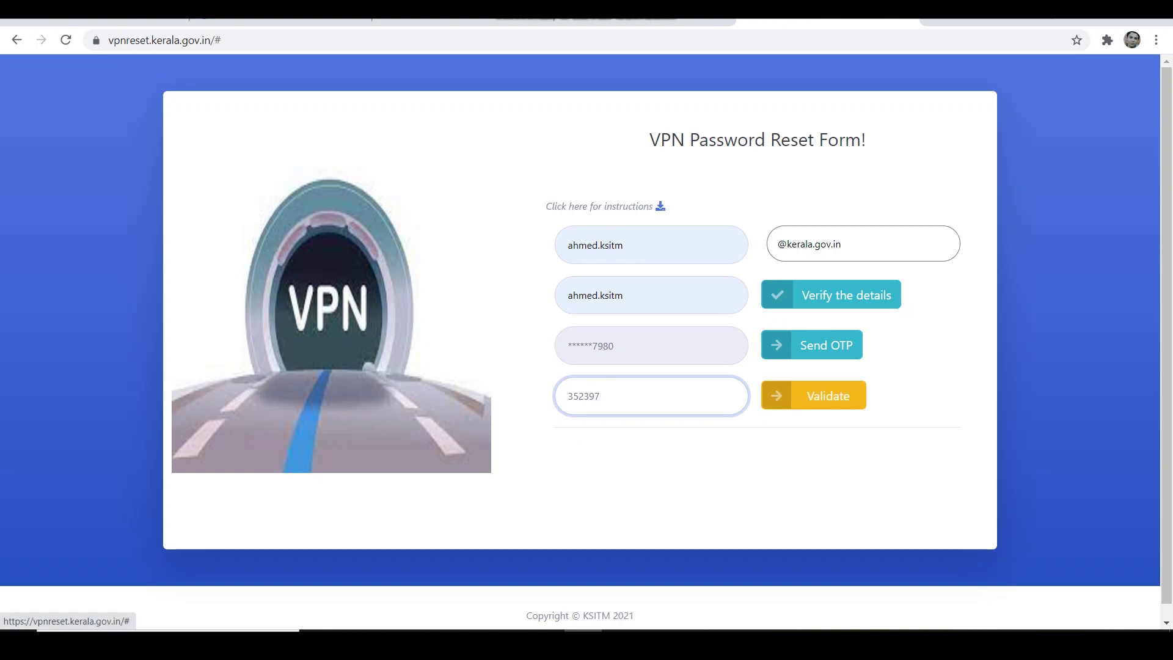
left_click(813, 395)
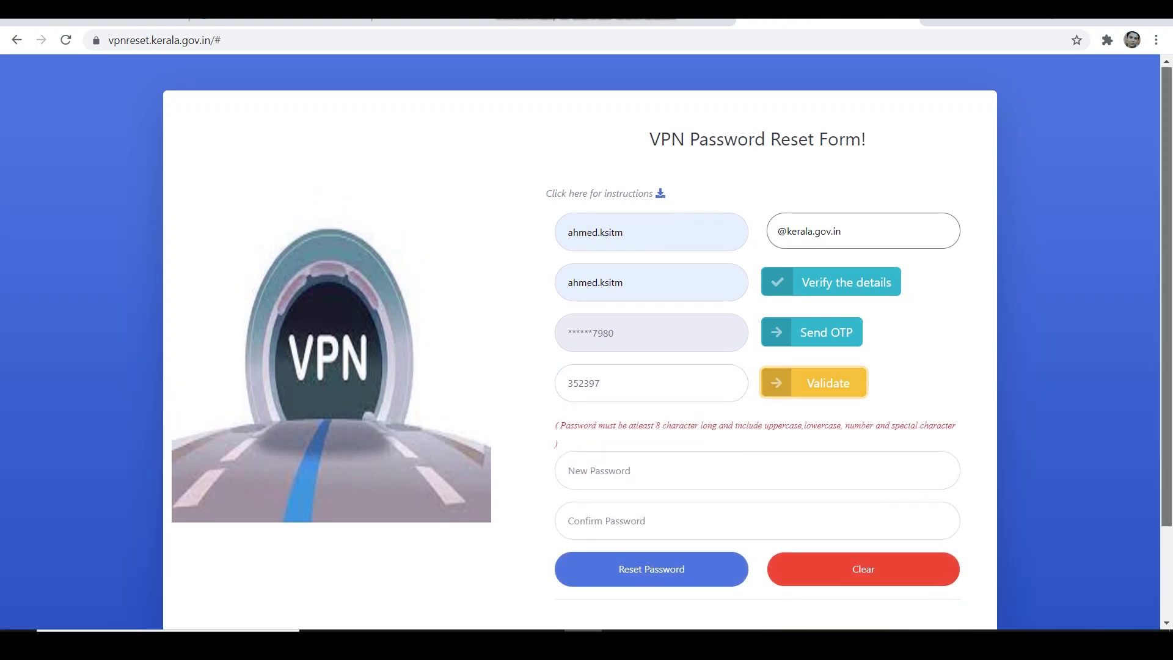
Paste the new VPN password into both New Password and Confirm Password, then submit the reset.
scroll(667, 342, "down", 1)
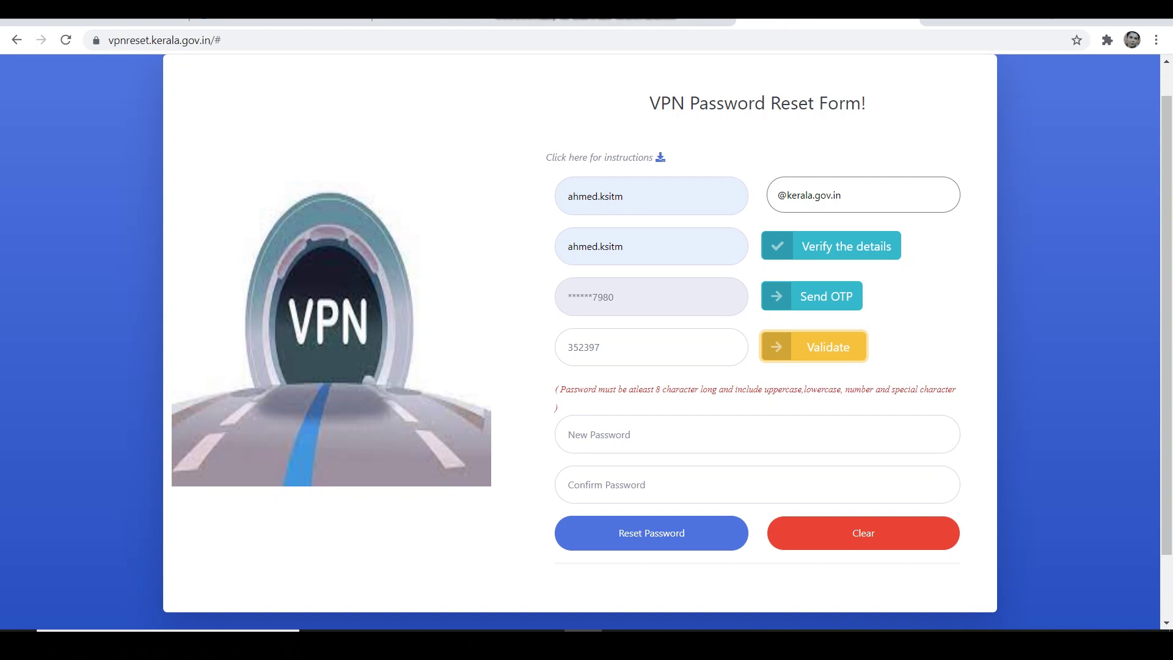
left_click(672, 435)
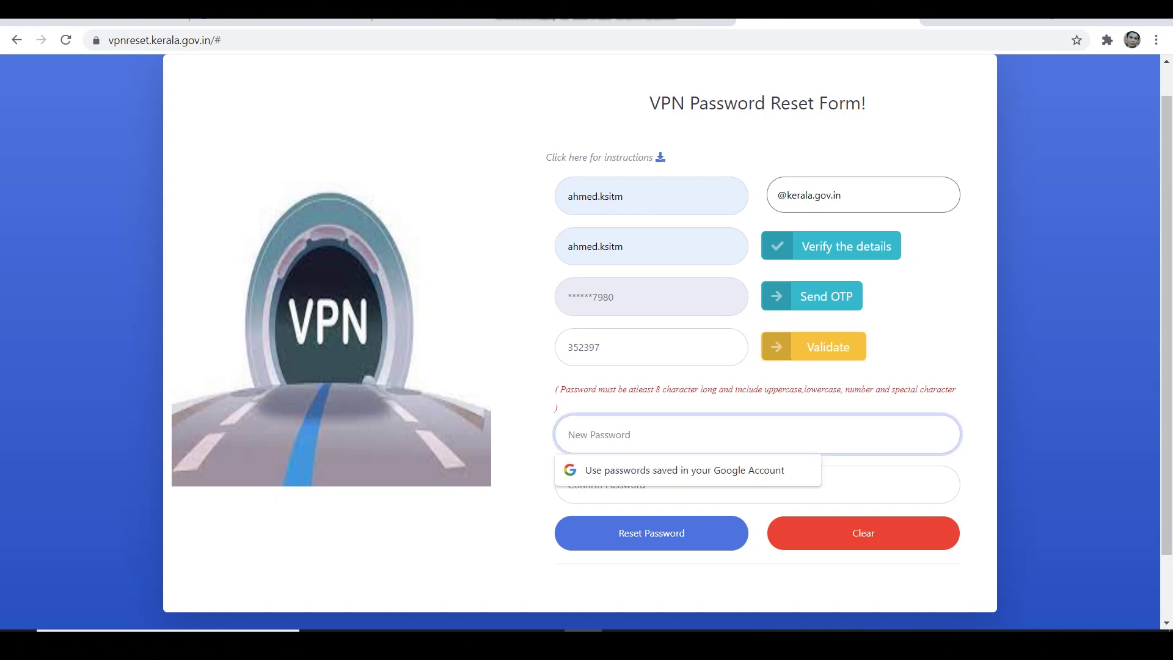
key("ctrl+v")
key("Tab")
key("ctrl+v")
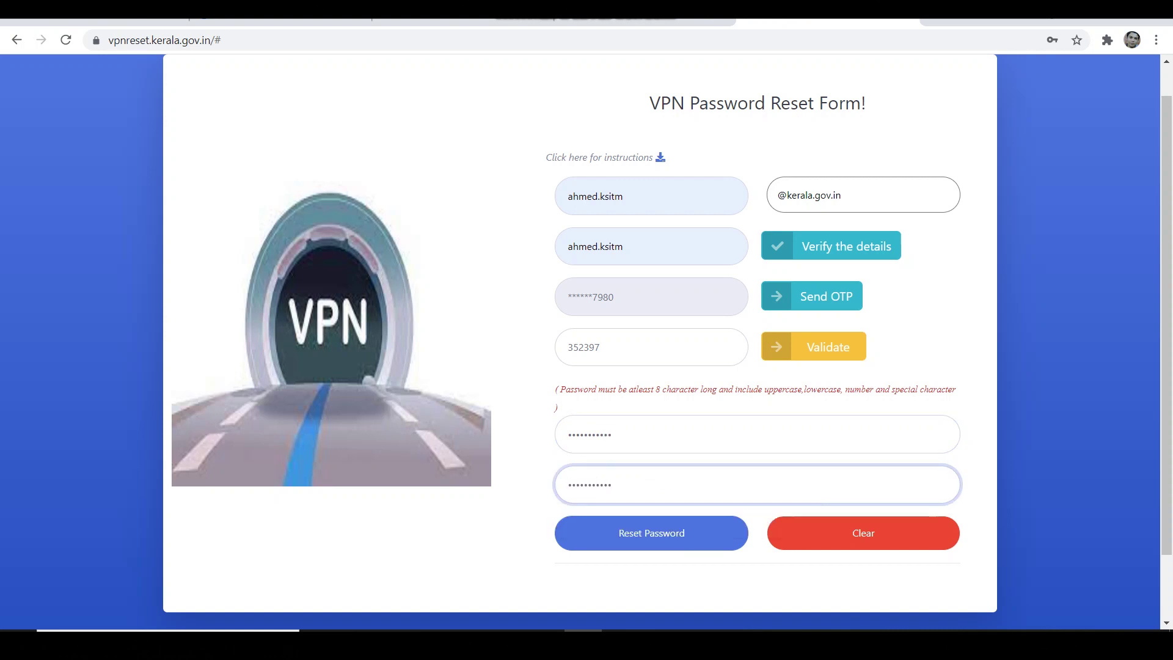
key("Tab")
key("Return")
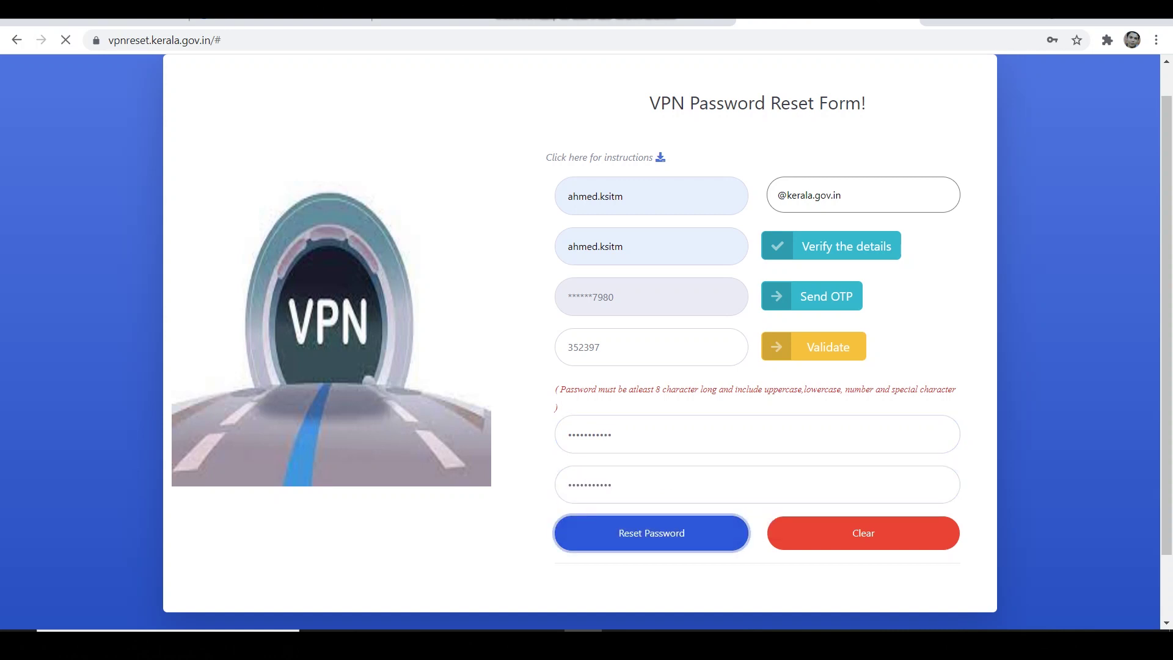